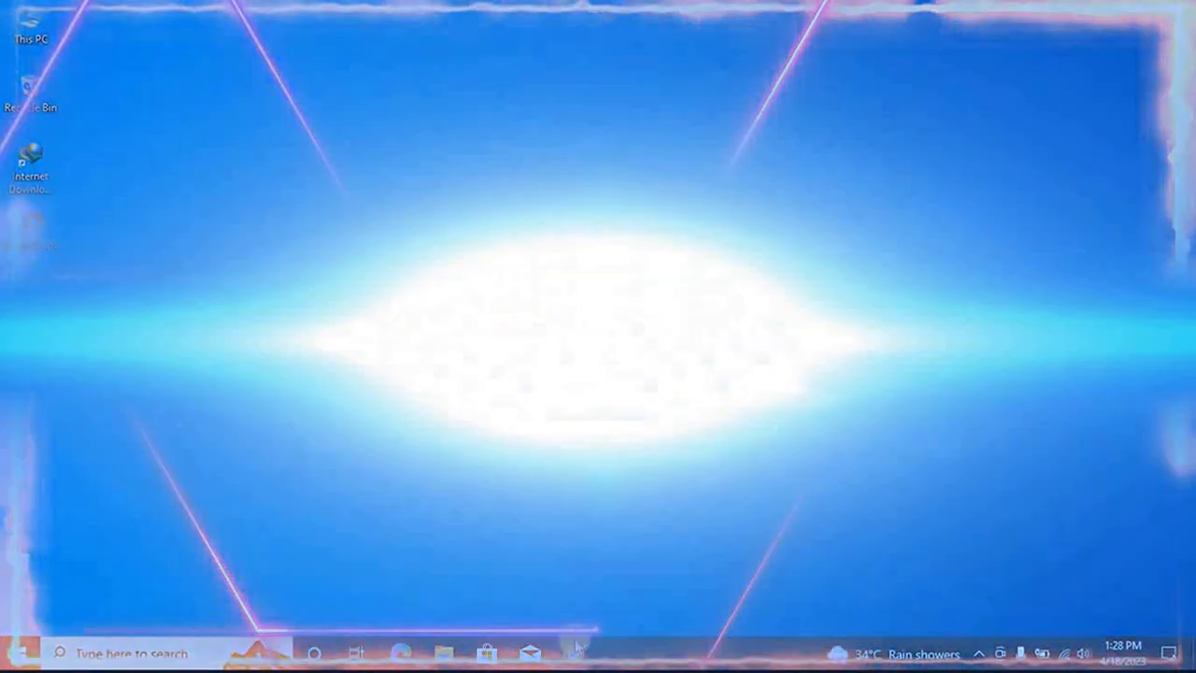
# Search 'gameranger' in Chrome and download GameRangerSetup.exe from gameranger.com's download page.
pyautogui.click(575, 651)
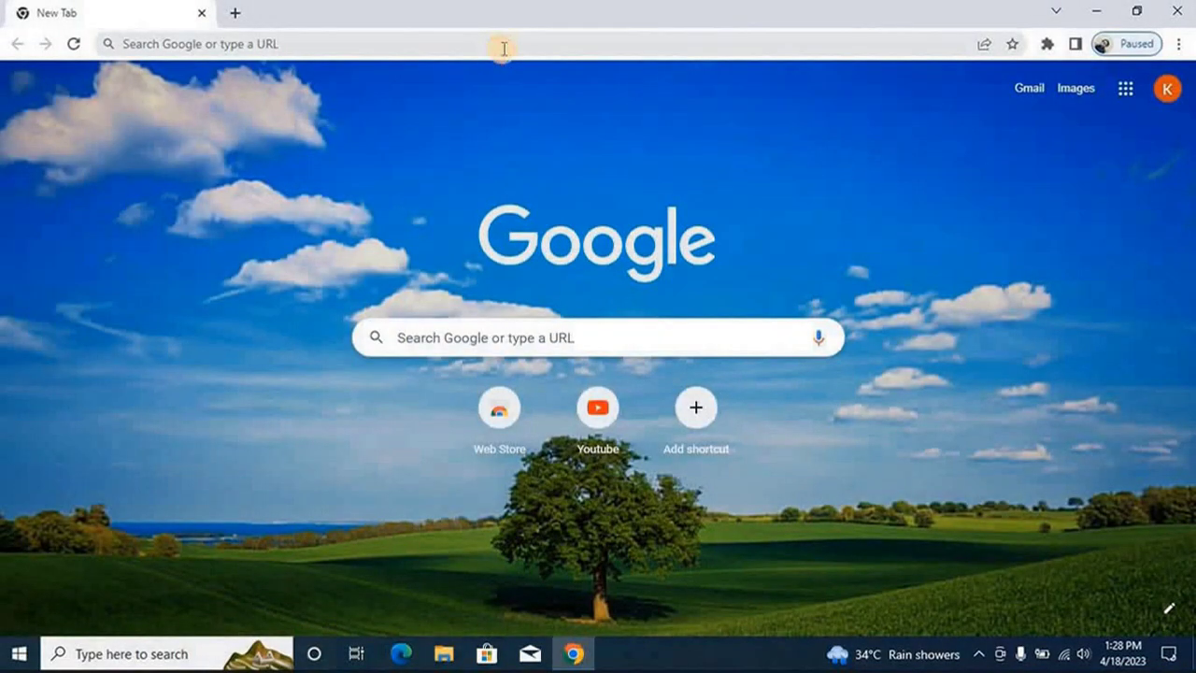
pyautogui.click(503, 47)
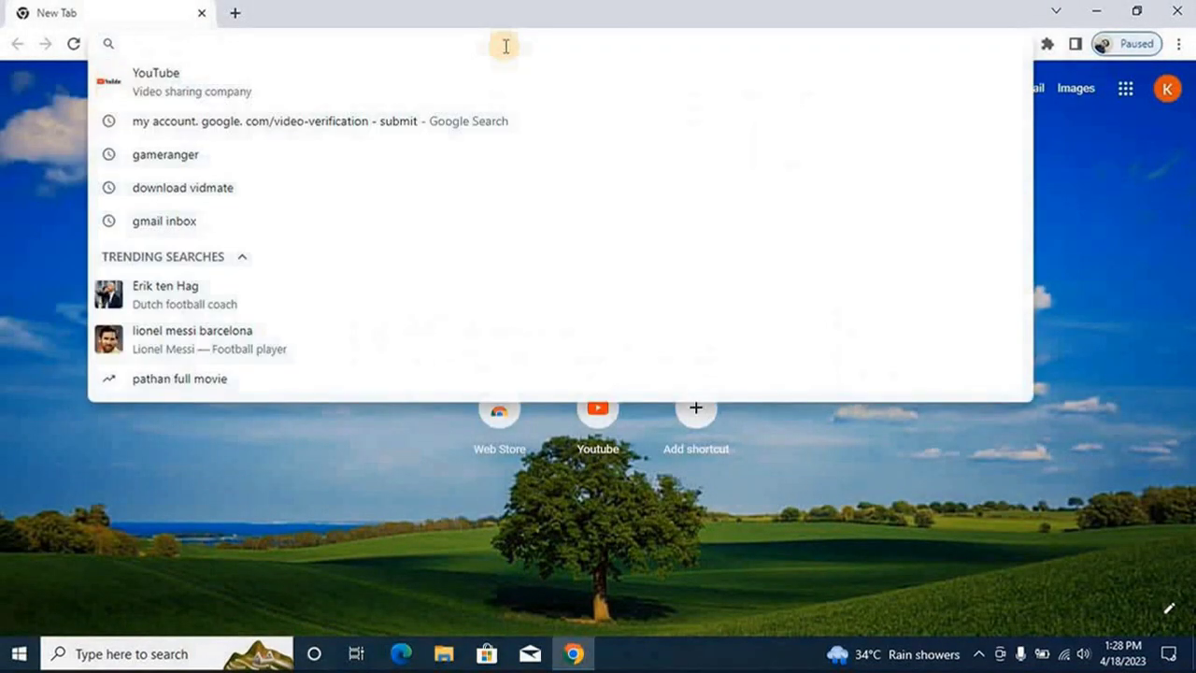
pyautogui.write('gameran')
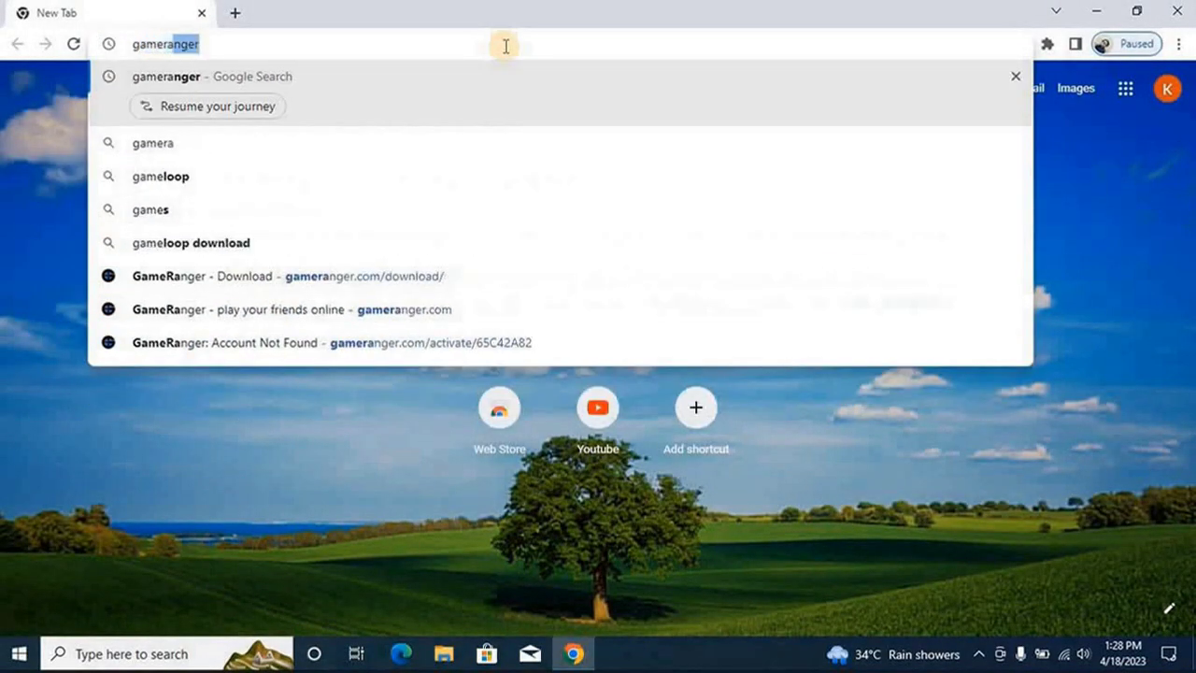
pyautogui.write('ger')
pyautogui.press('Return')
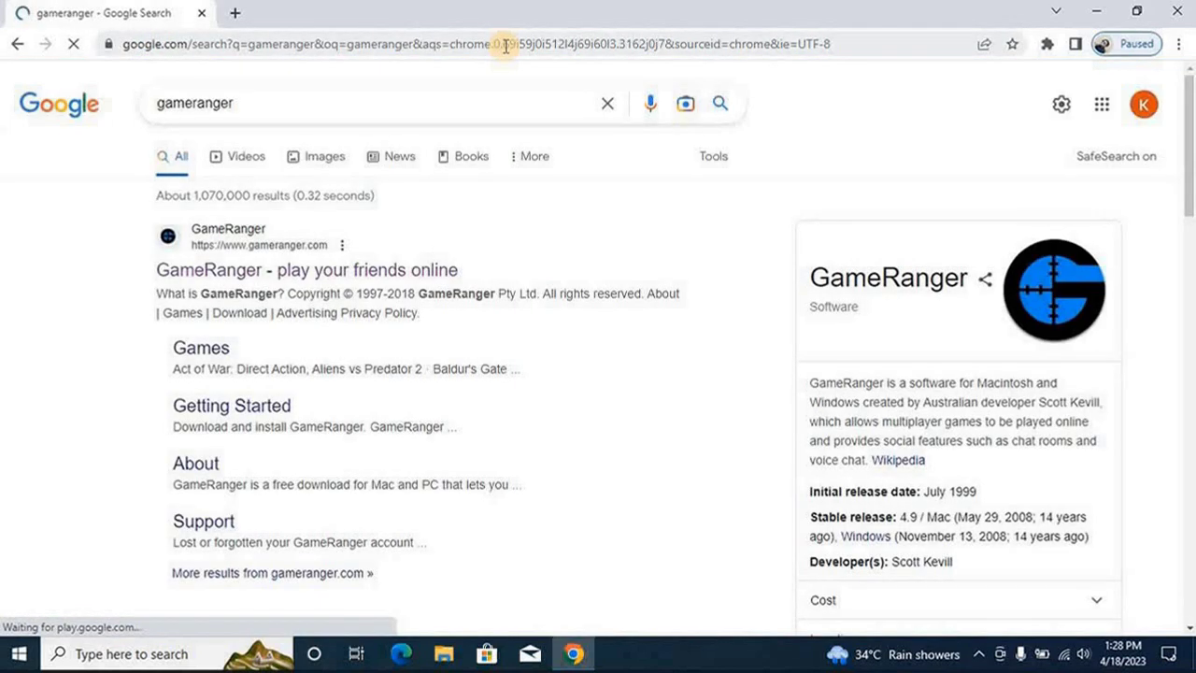
pyautogui.click(366, 273)
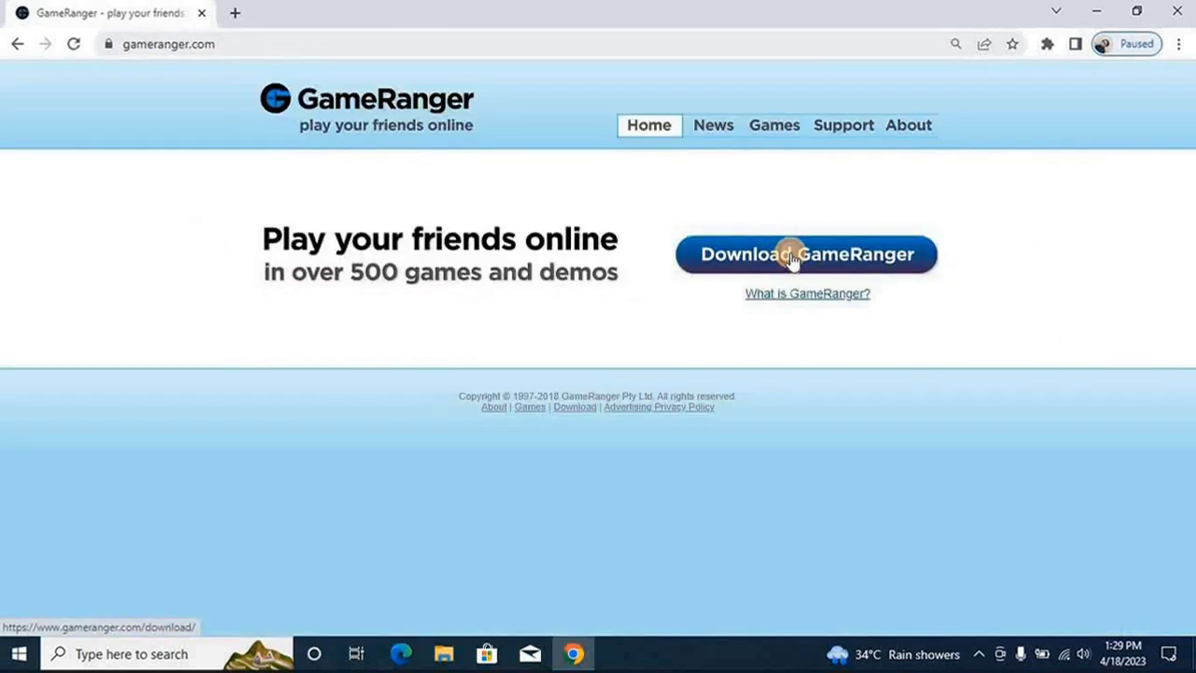
pyautogui.click(791, 256)
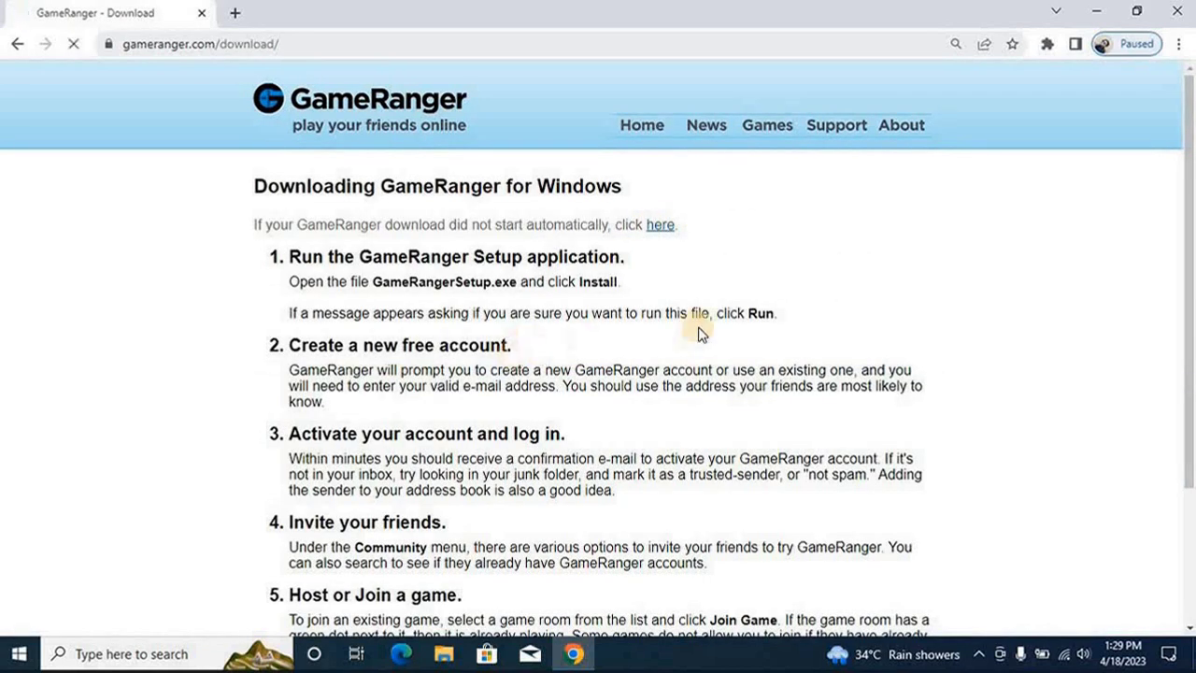
pyautogui.click(549, 404)
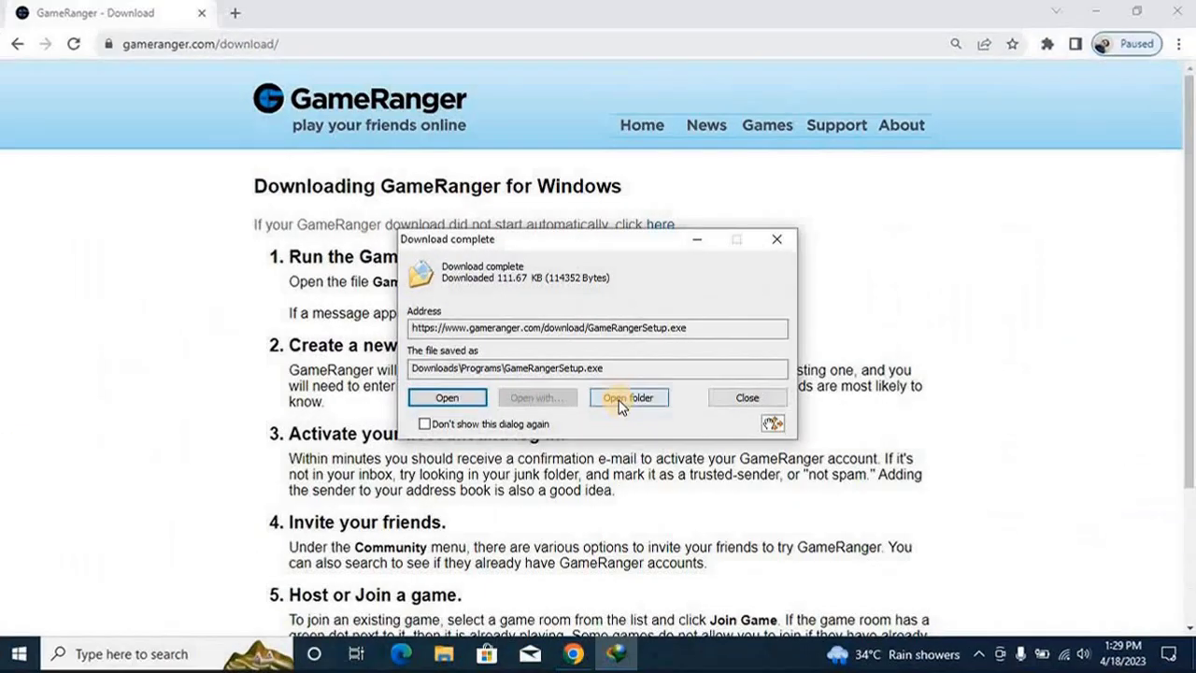
# Run GameRangerSetup from its folder and install it with 'Start GameRanger when Windows starts' unchecked.
pyautogui.click(620, 401)
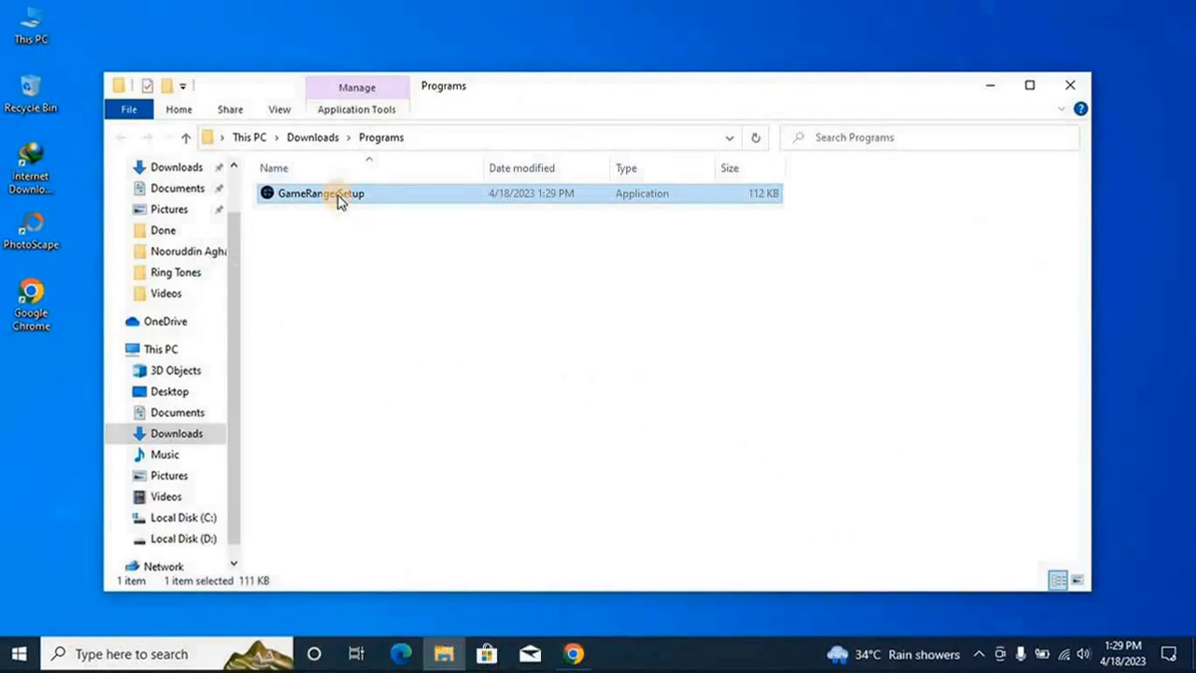
pyautogui.doubleClick(339, 198)
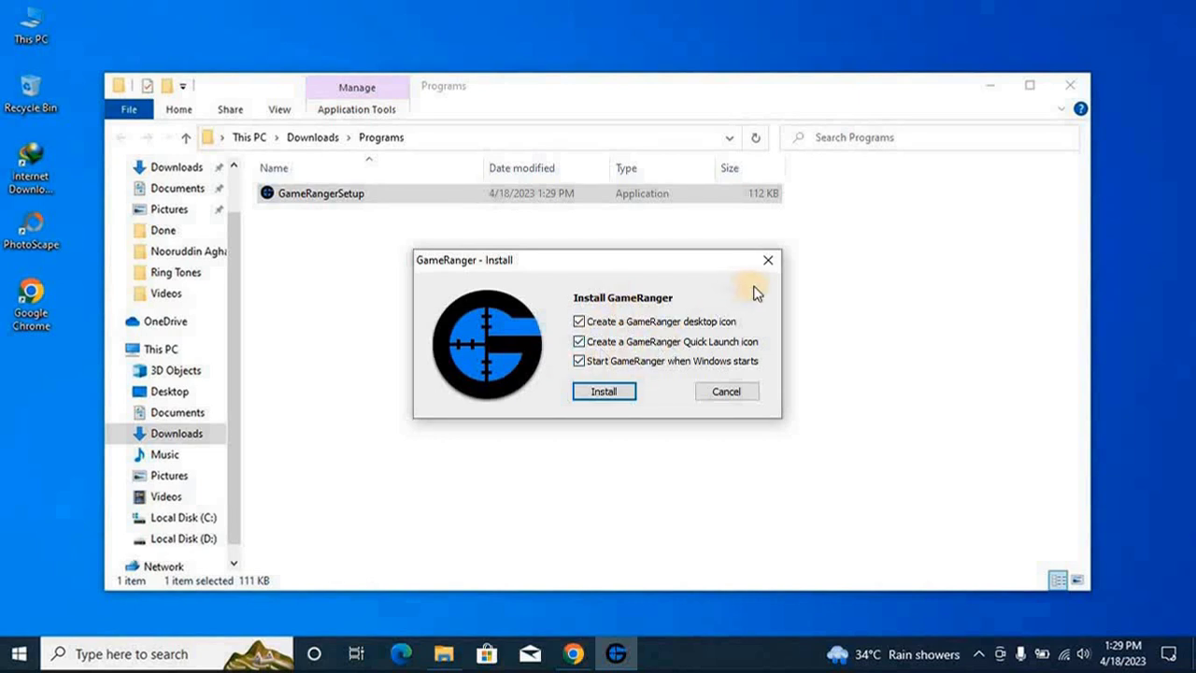
pyautogui.click(580, 361)
pyautogui.click(596, 394)
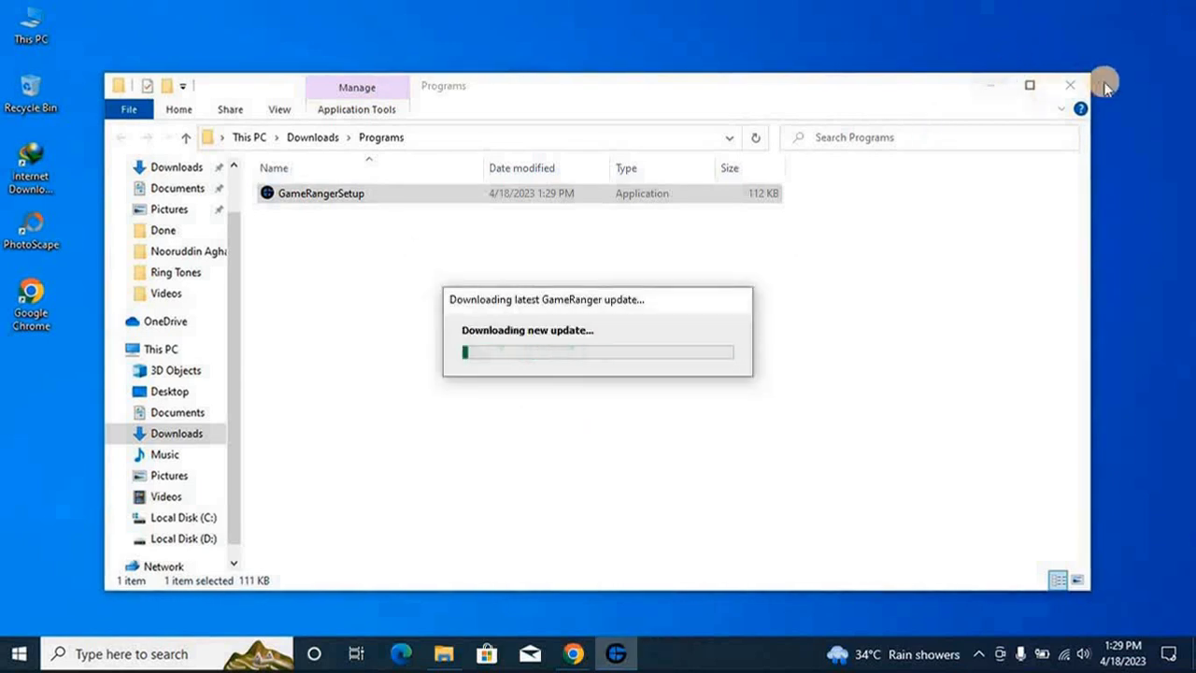
# Close the Programs folder window and refresh the desktop.
pyautogui.click(1071, 85)
pyautogui.rightClick(797, 79)
pyautogui.click(863, 133)
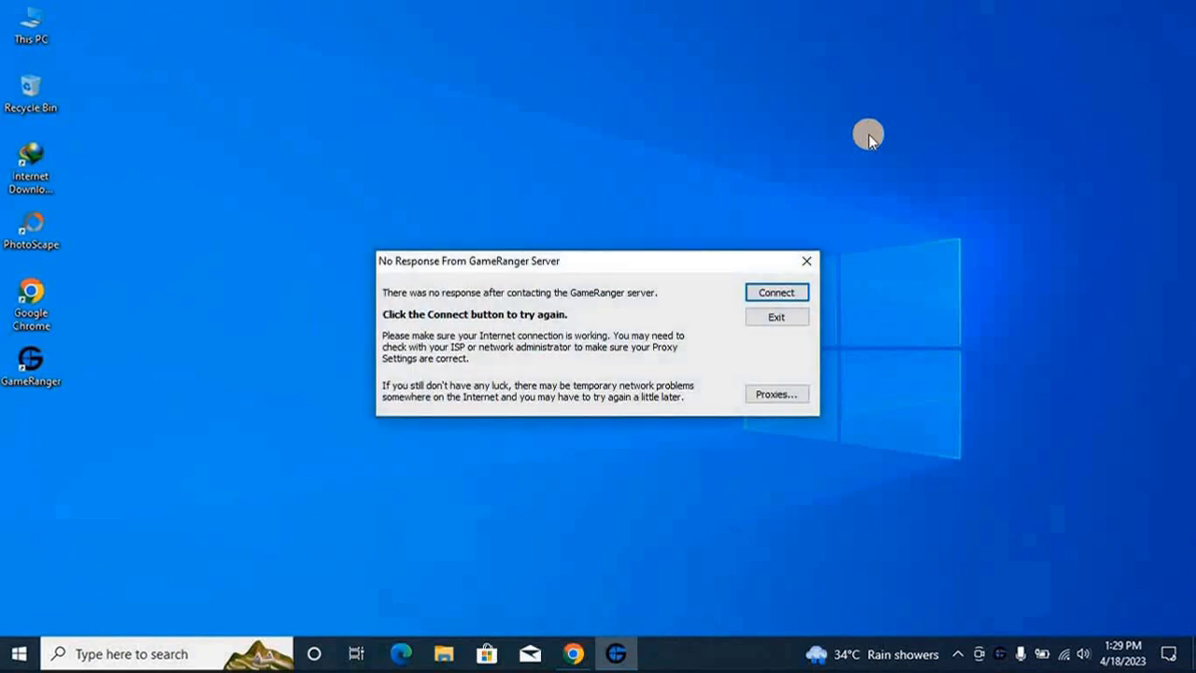
# Retry the server connection, agree to the licence, and choose a new account with no invite code.
pyautogui.click(761, 291)
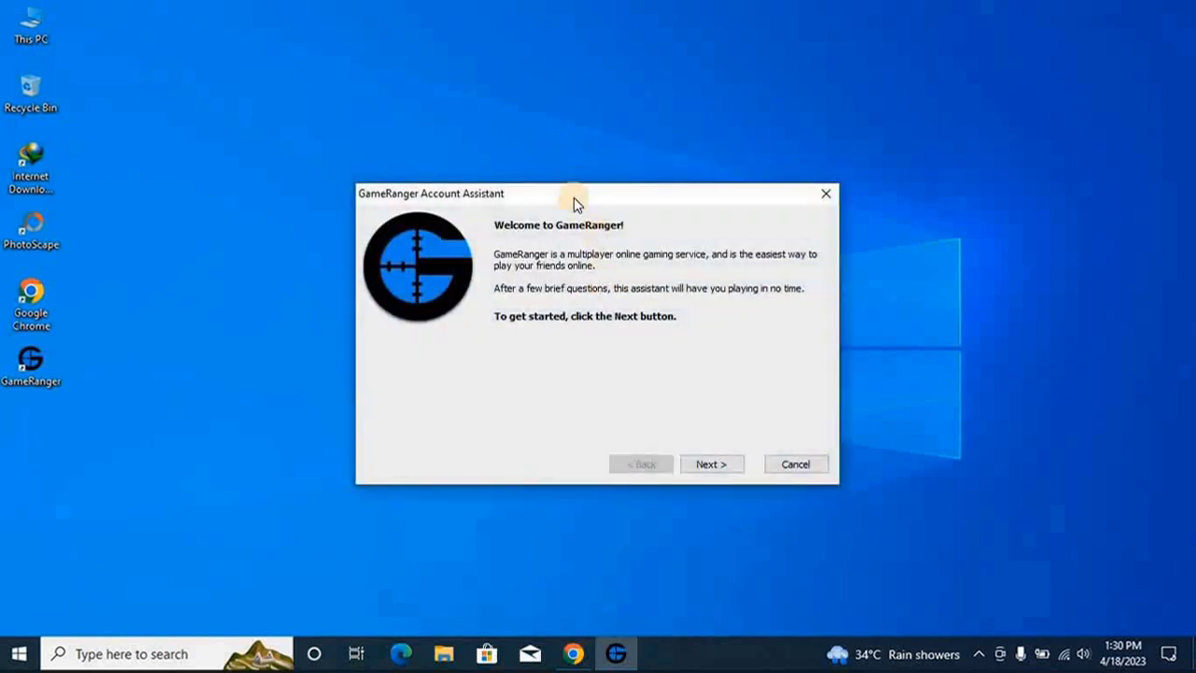
pyautogui.moveTo(578, 200); pyautogui.dragTo(570, 97)
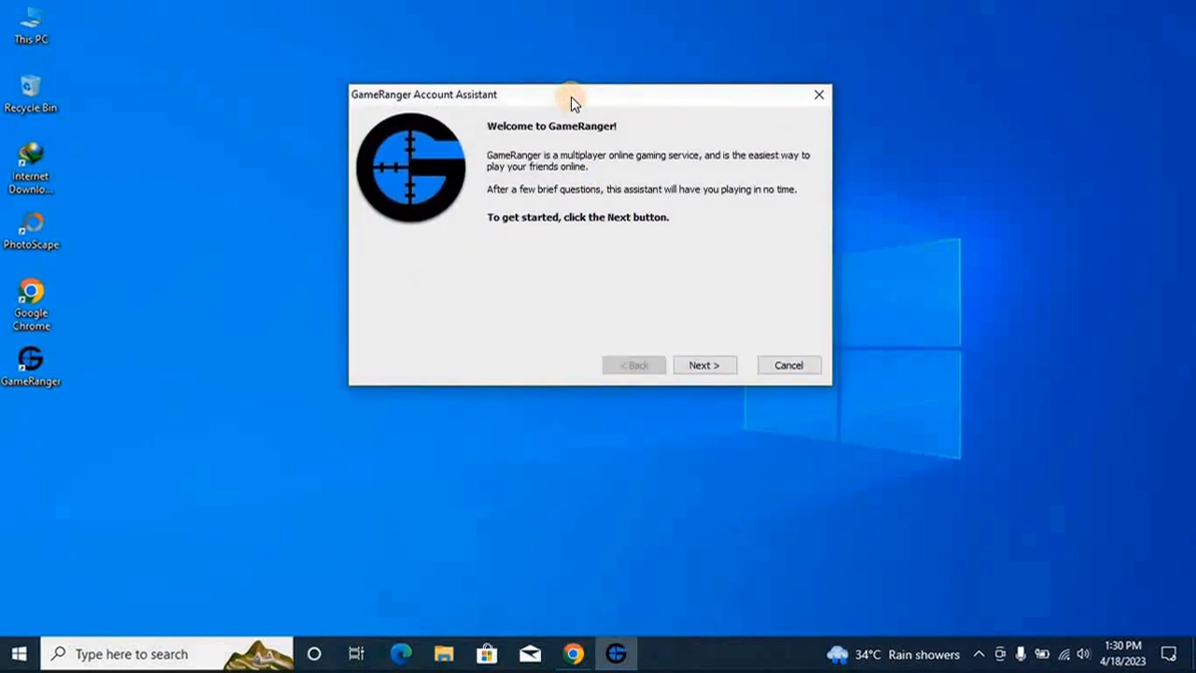
pyautogui.click(703, 365)
pyautogui.click(703, 364)
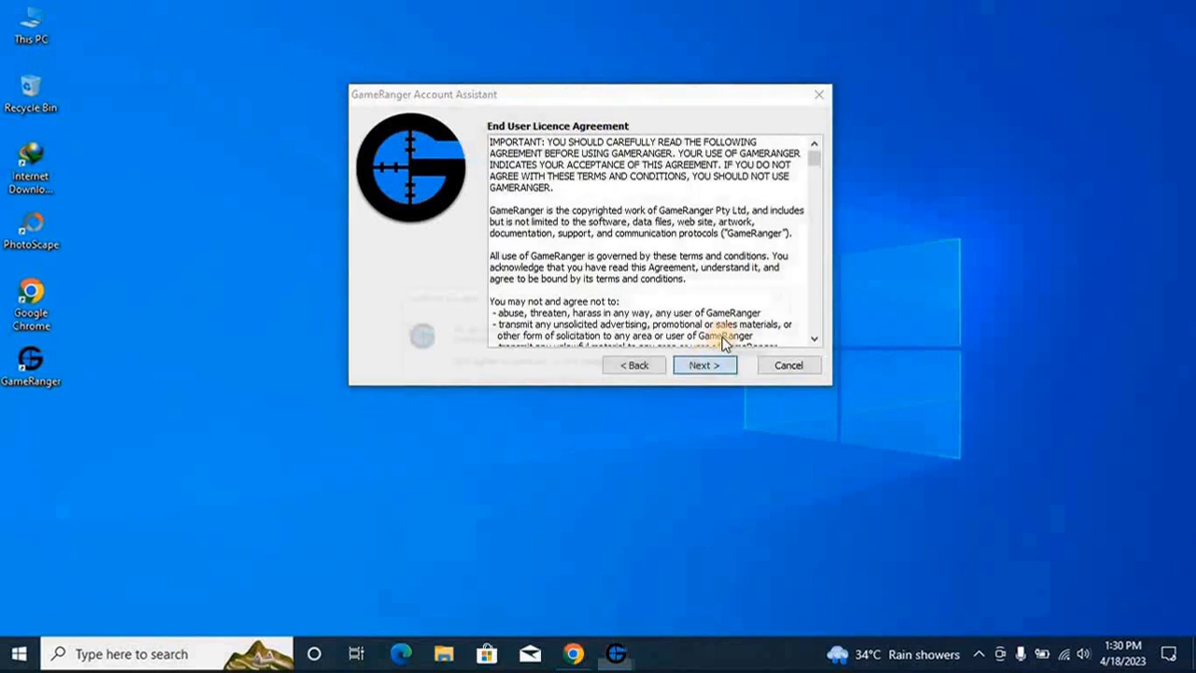
pyautogui.click(756, 329)
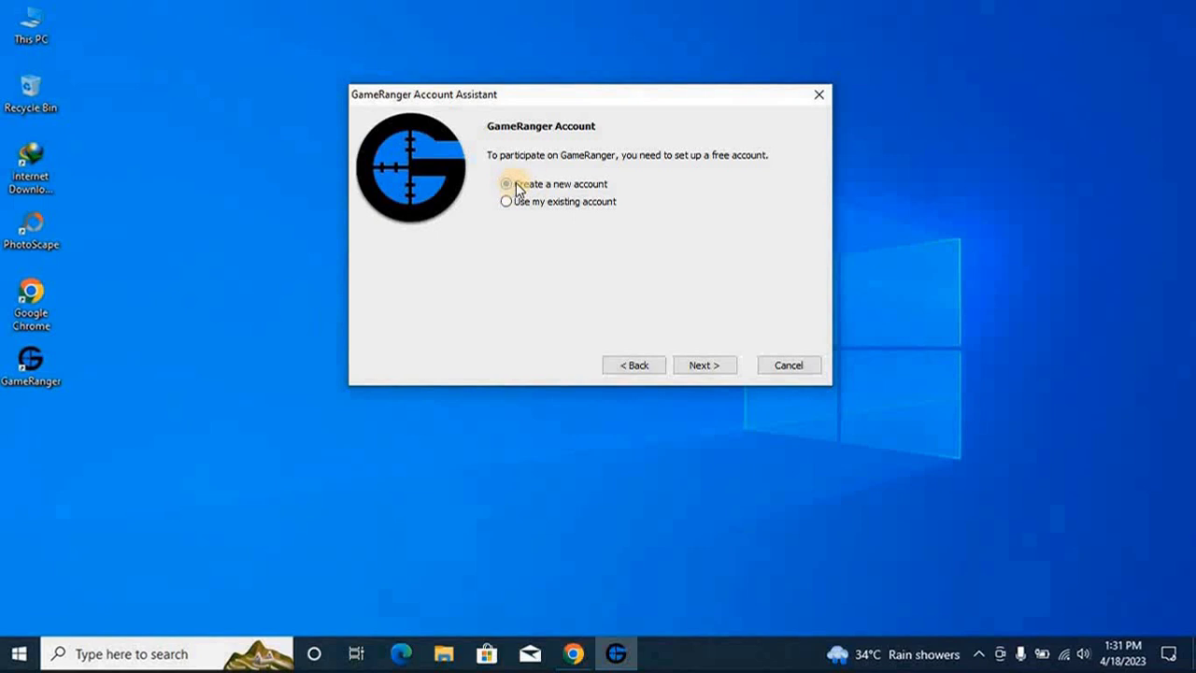
pyautogui.click(702, 365)
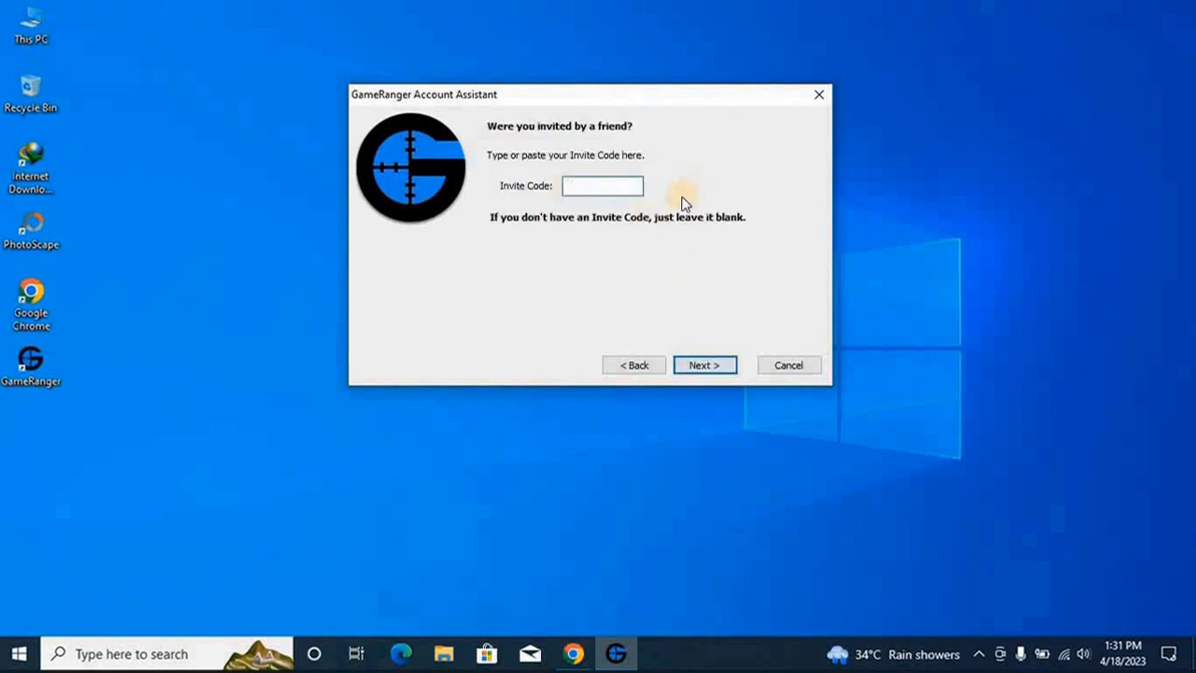
pyautogui.click(712, 364)
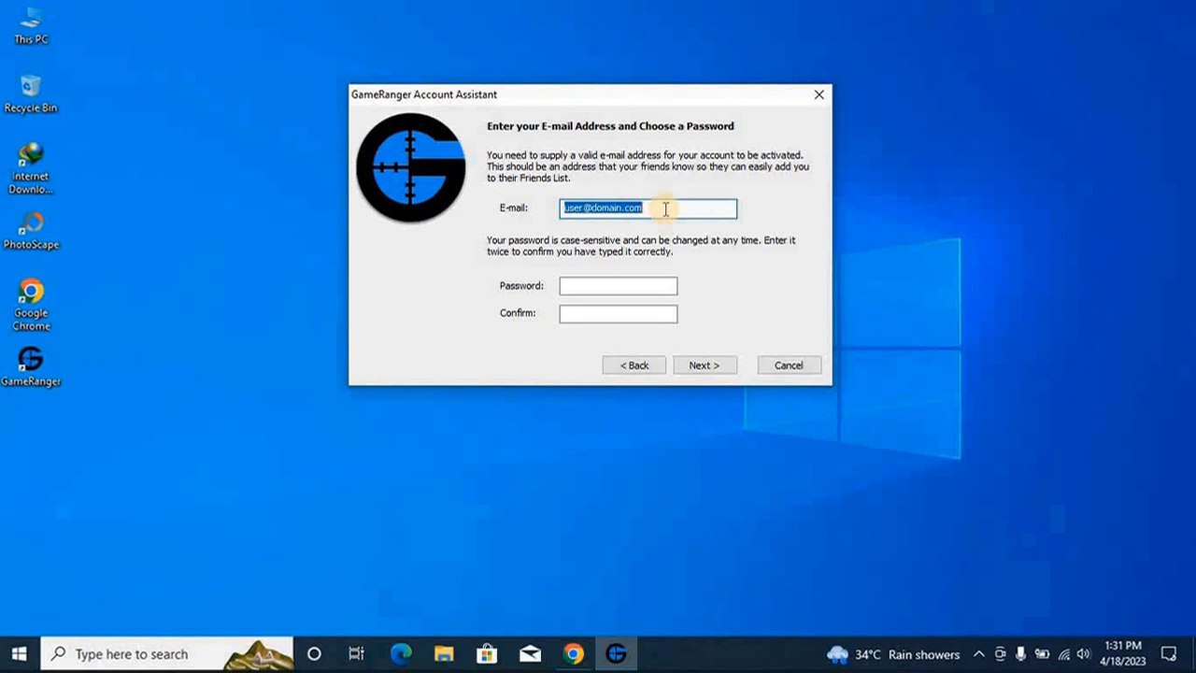
# Enter the account e-mail and password, then the nickname and real name, and continue.
pyautogui.write('kingmankhan12345')
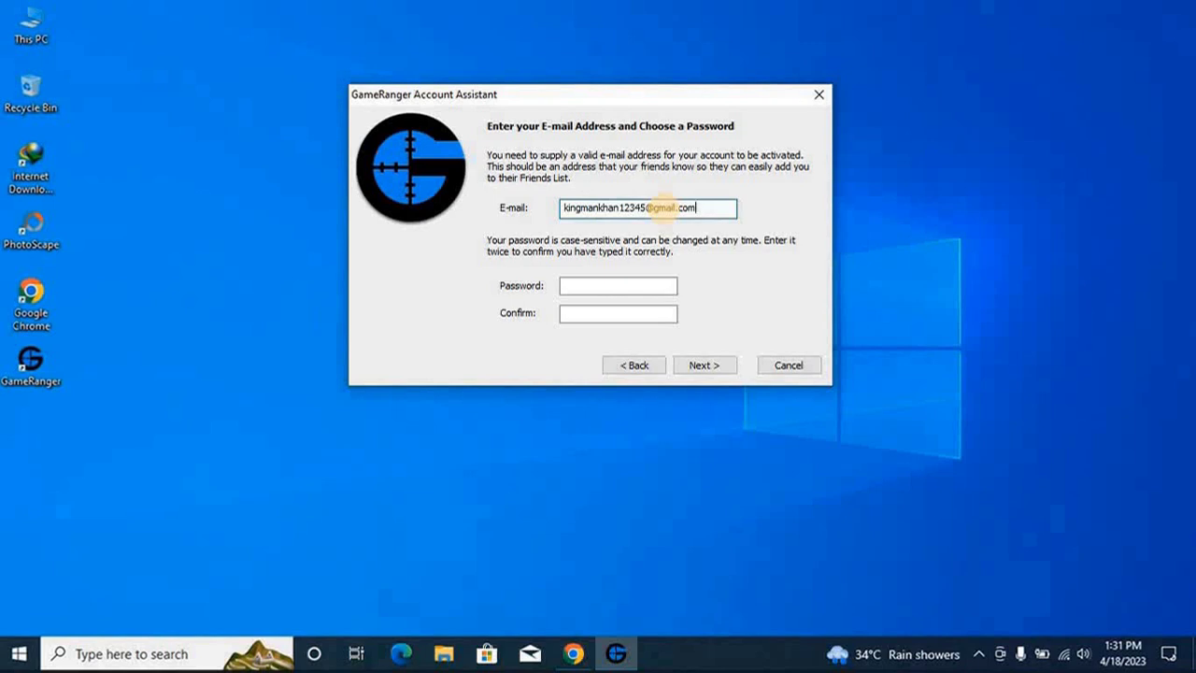
pyautogui.click(579, 285)
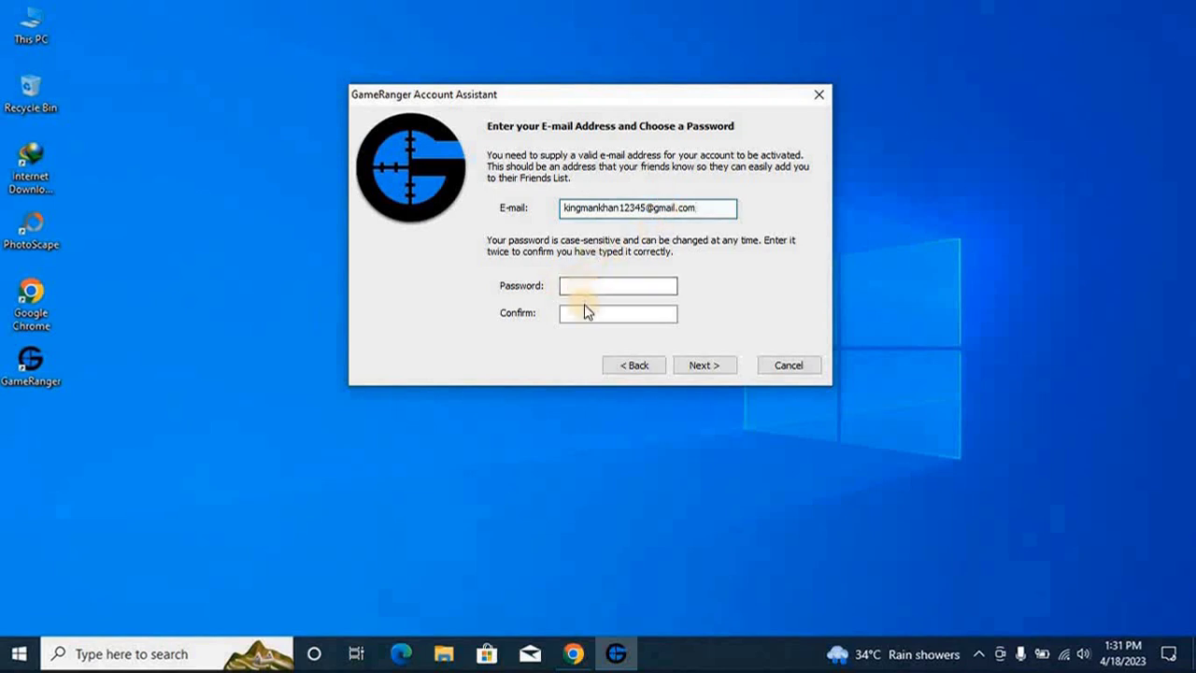
pyautogui.click(584, 311)
pyautogui.click(585, 284)
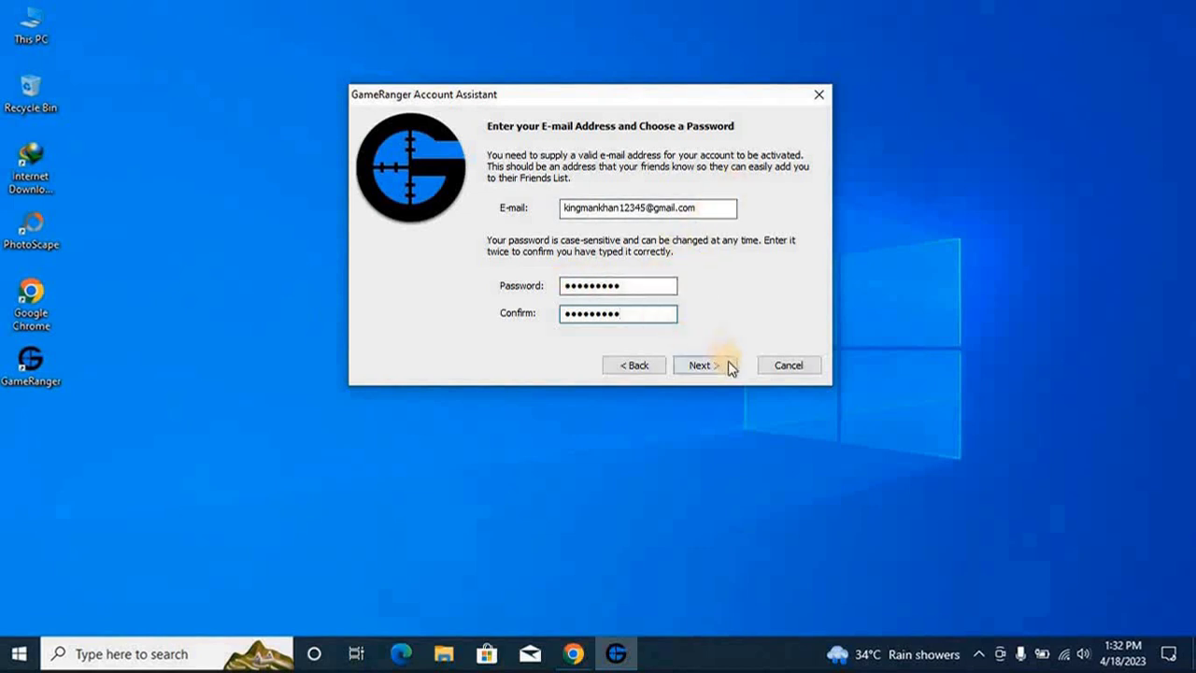
pyautogui.click(700, 365)
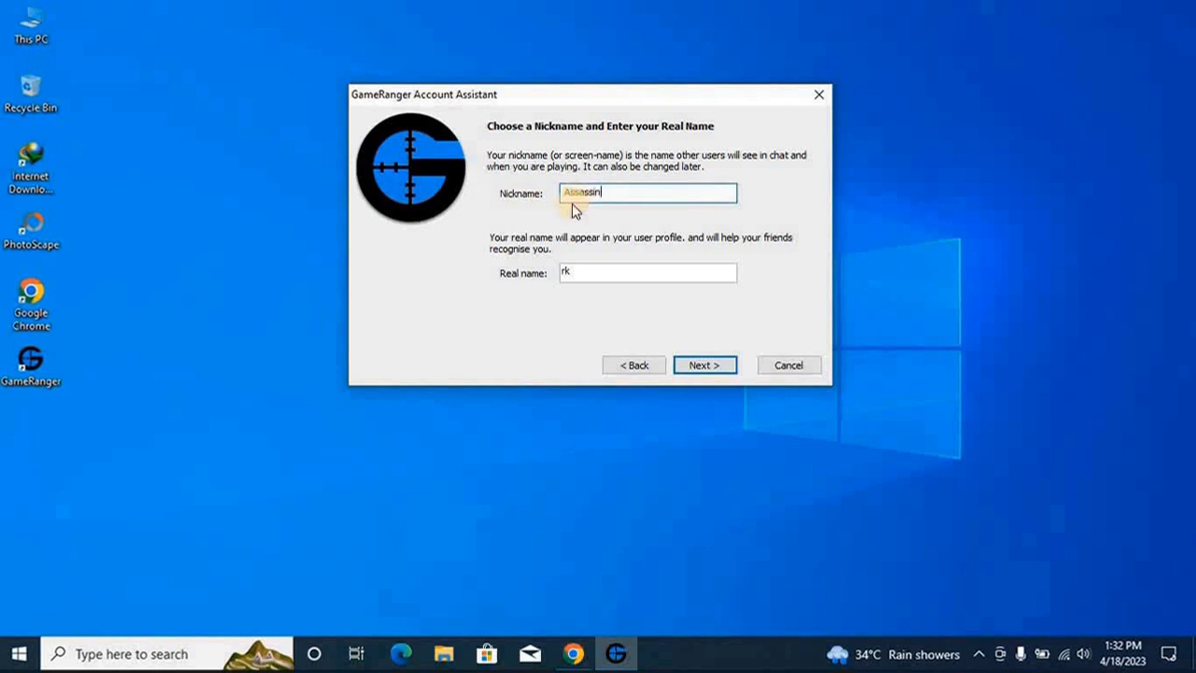
pyautogui.press('Tab')
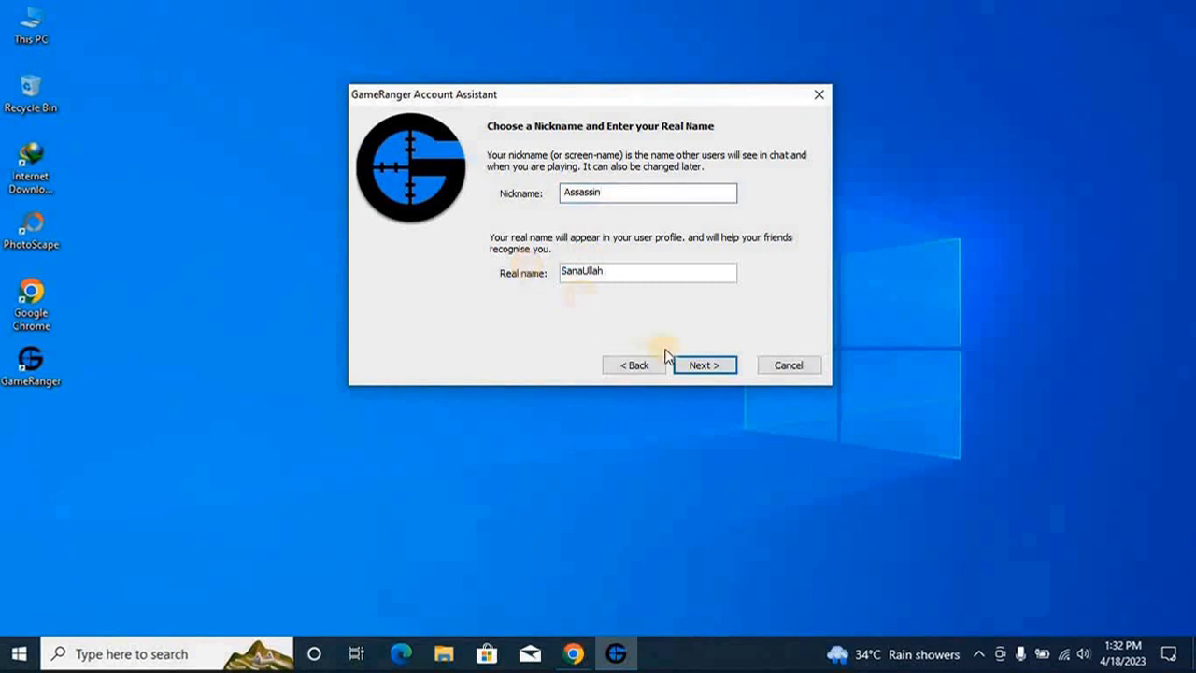
pyautogui.click(705, 366)
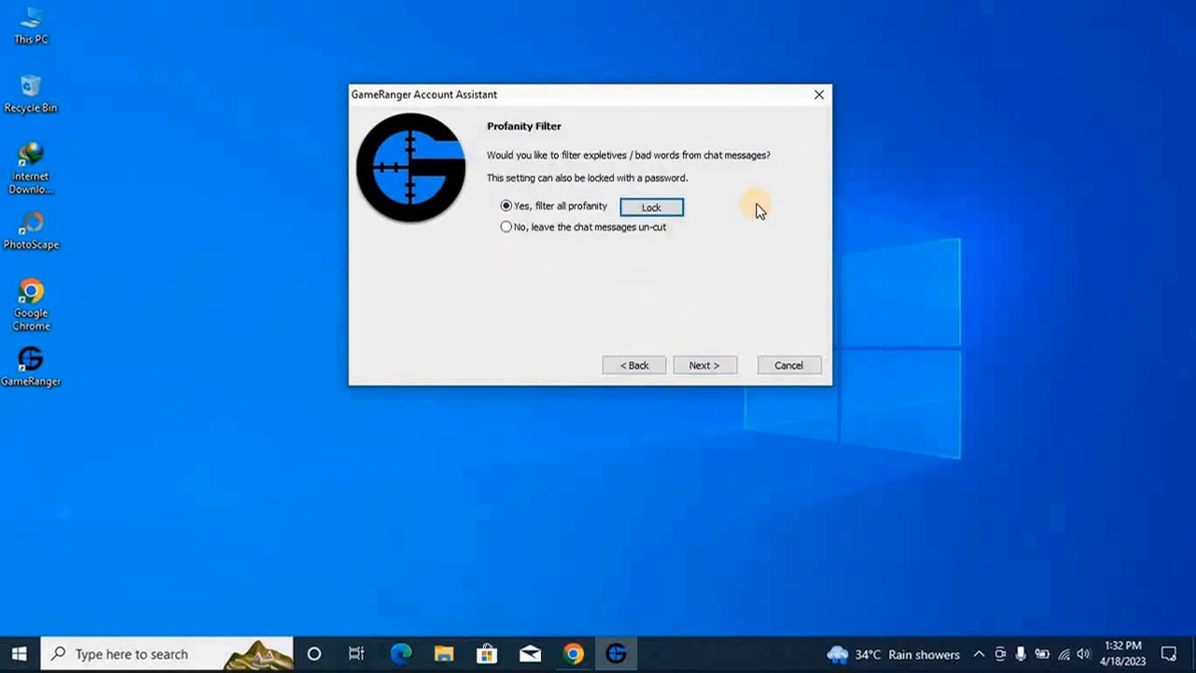
# Keep all profanity filtered, pick Islamabad, Pakistan from all timezones, and create the account.
pyautogui.click(718, 364)
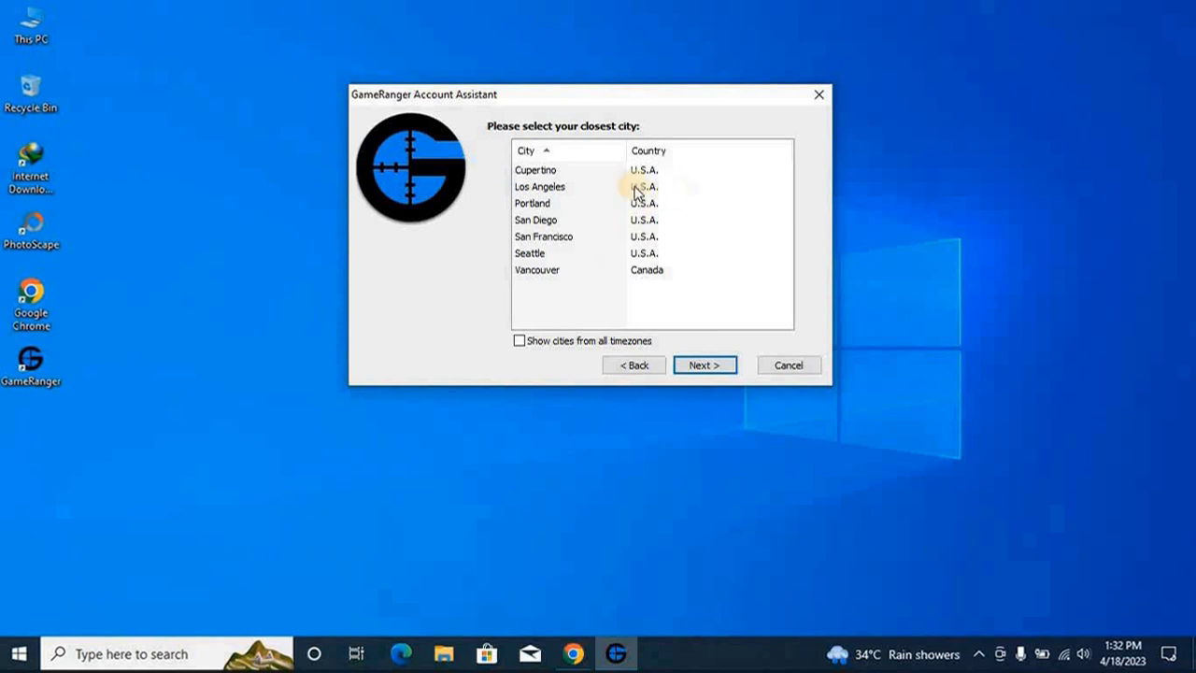
pyautogui.click(518, 341)
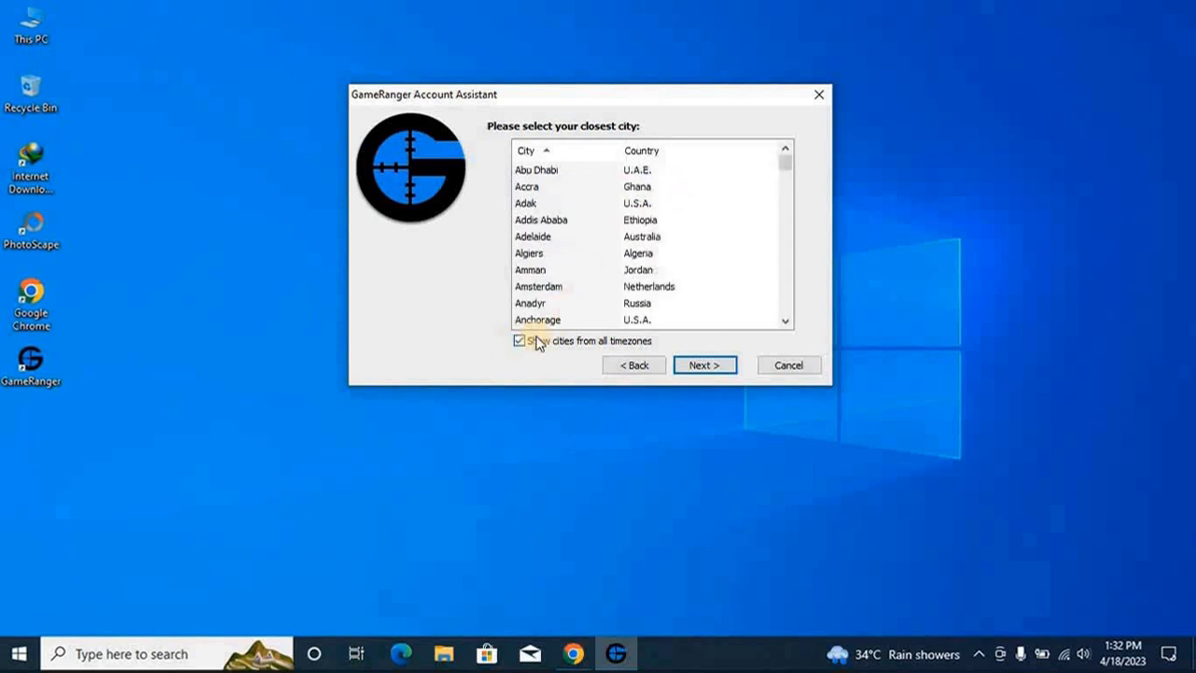
pyautogui.scroll(-20, 645, 234)
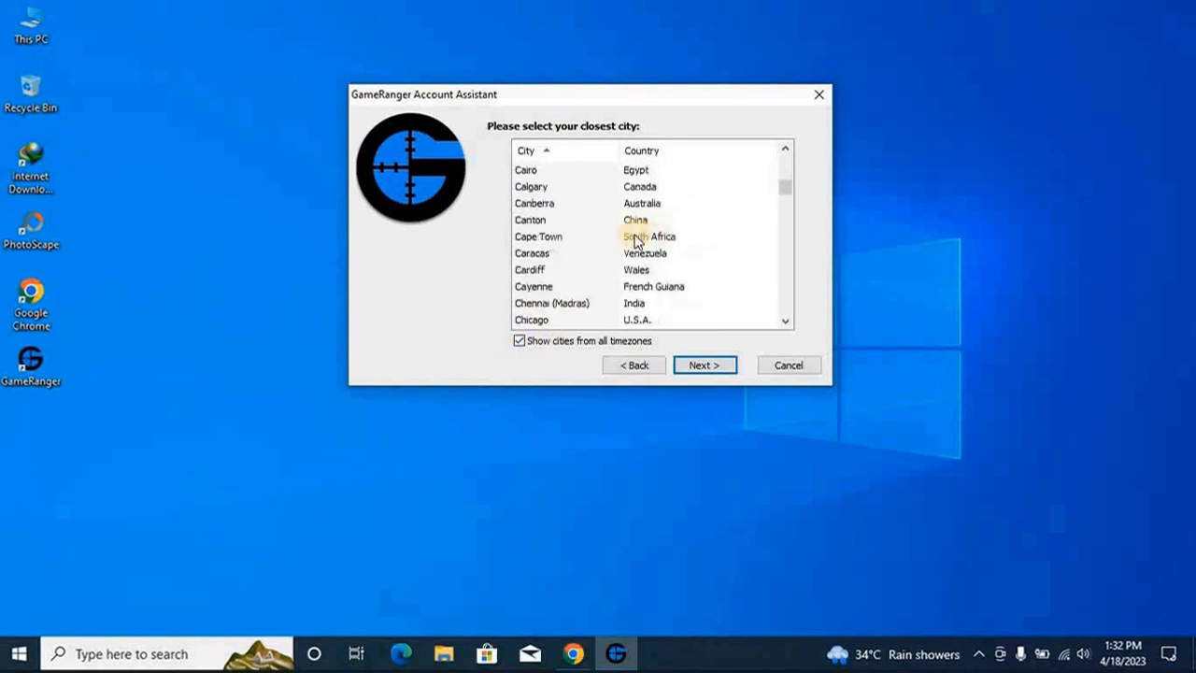
pyautogui.scroll(-6, 605, 248)
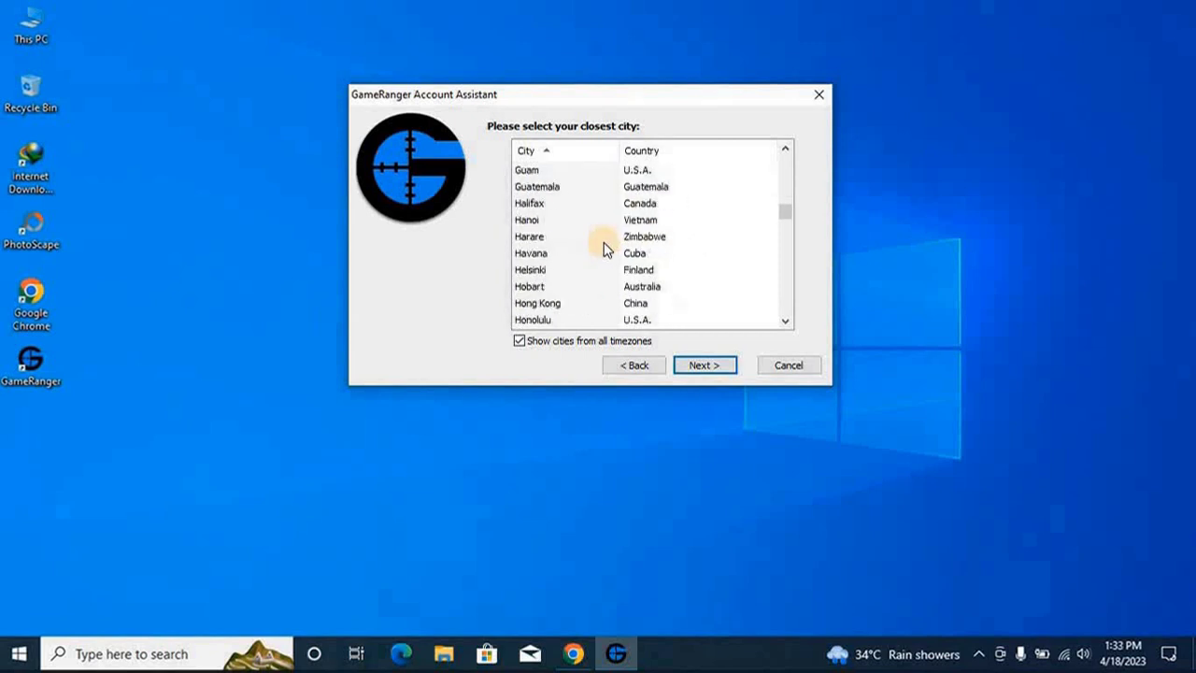
pyautogui.scroll(-7, 605, 249)
pyautogui.scroll(-4, 600, 252)
pyautogui.scroll(8, 598, 249)
pyautogui.click(552, 254)
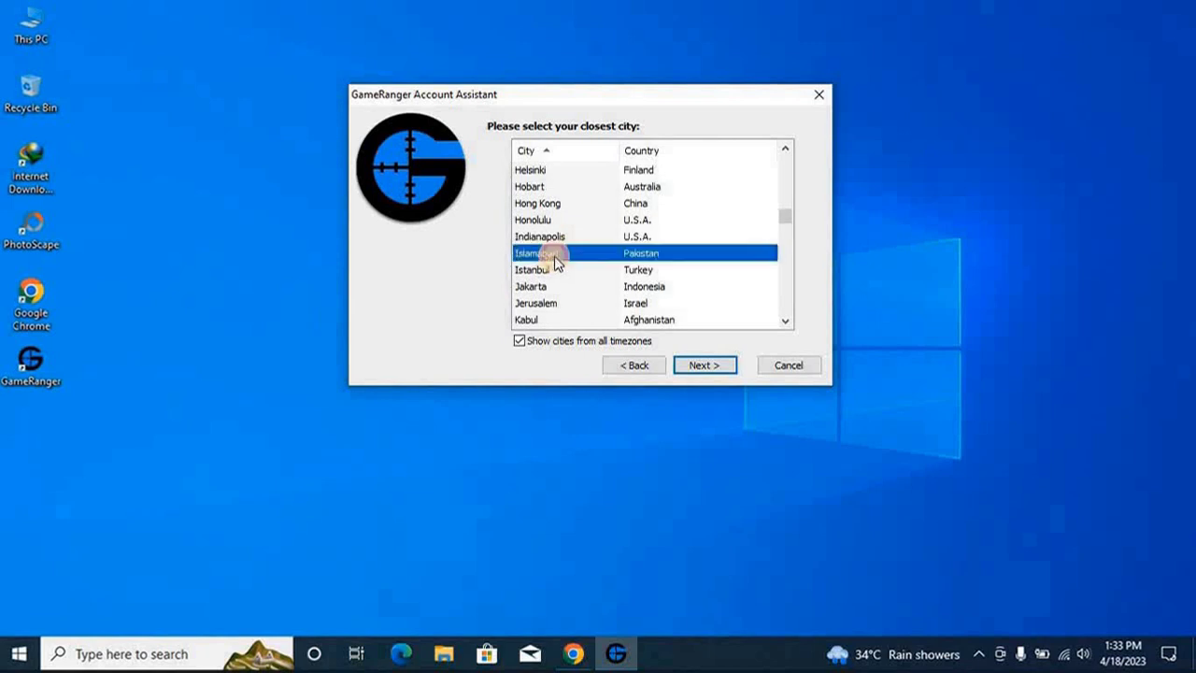
pyautogui.click(710, 367)
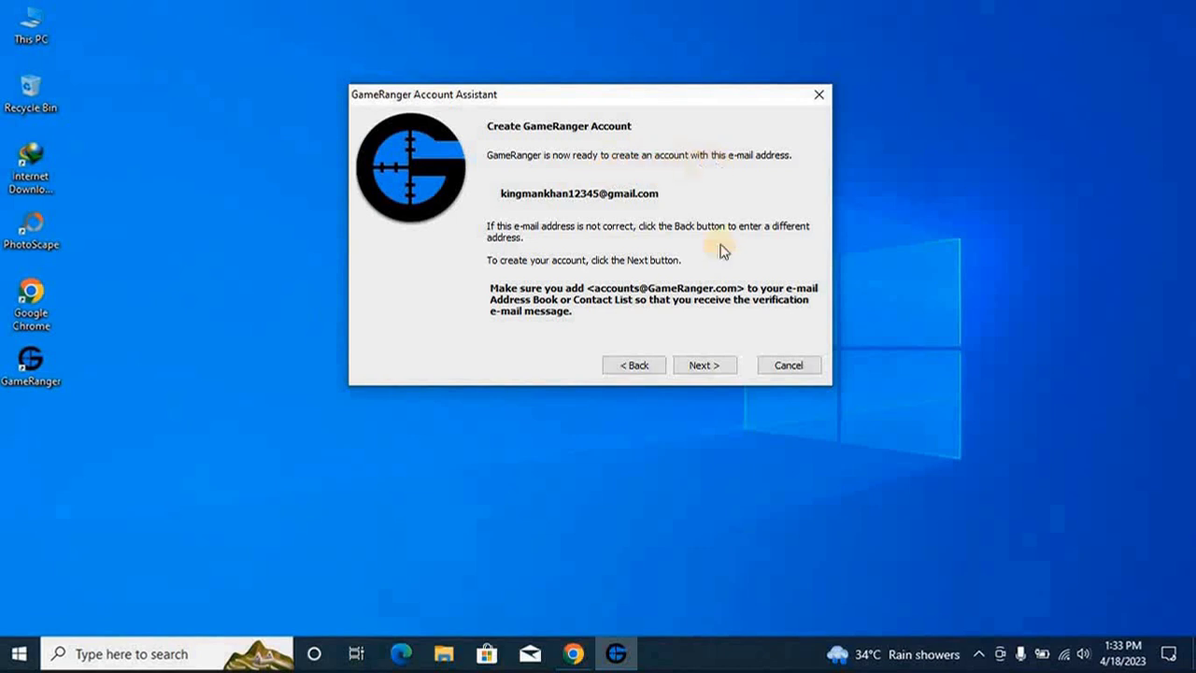
pyautogui.click(701, 363)
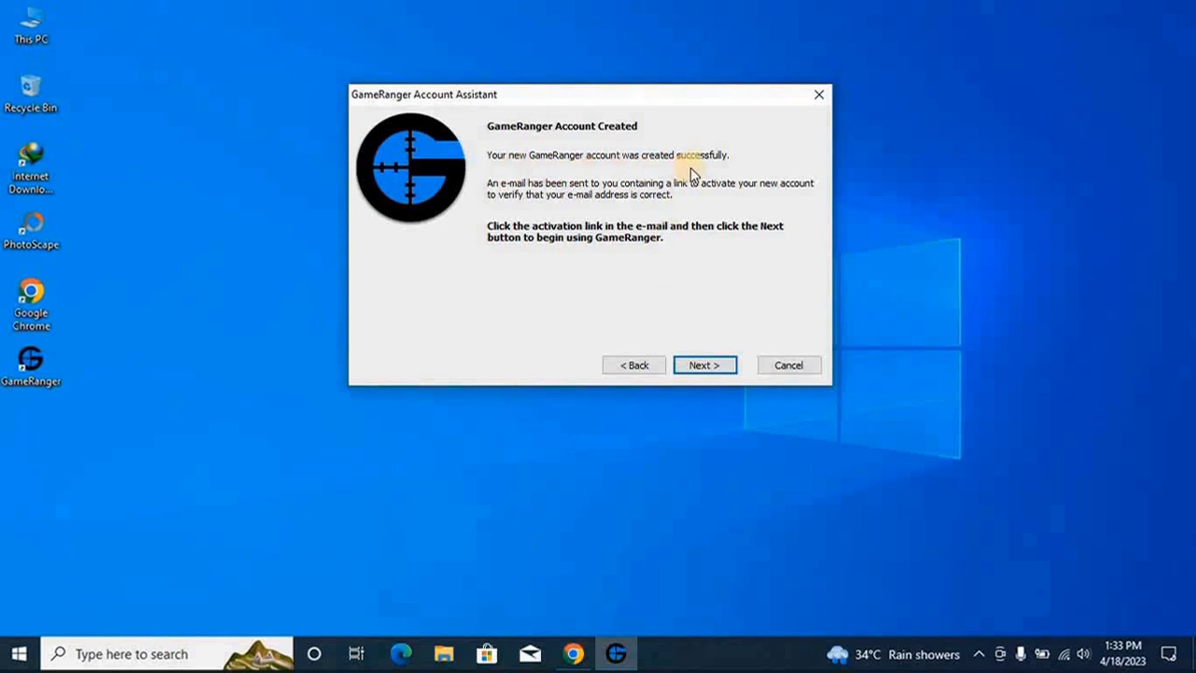
# Continue past the Account Created page and bring Chrome to the front.
pyautogui.click(697, 365)
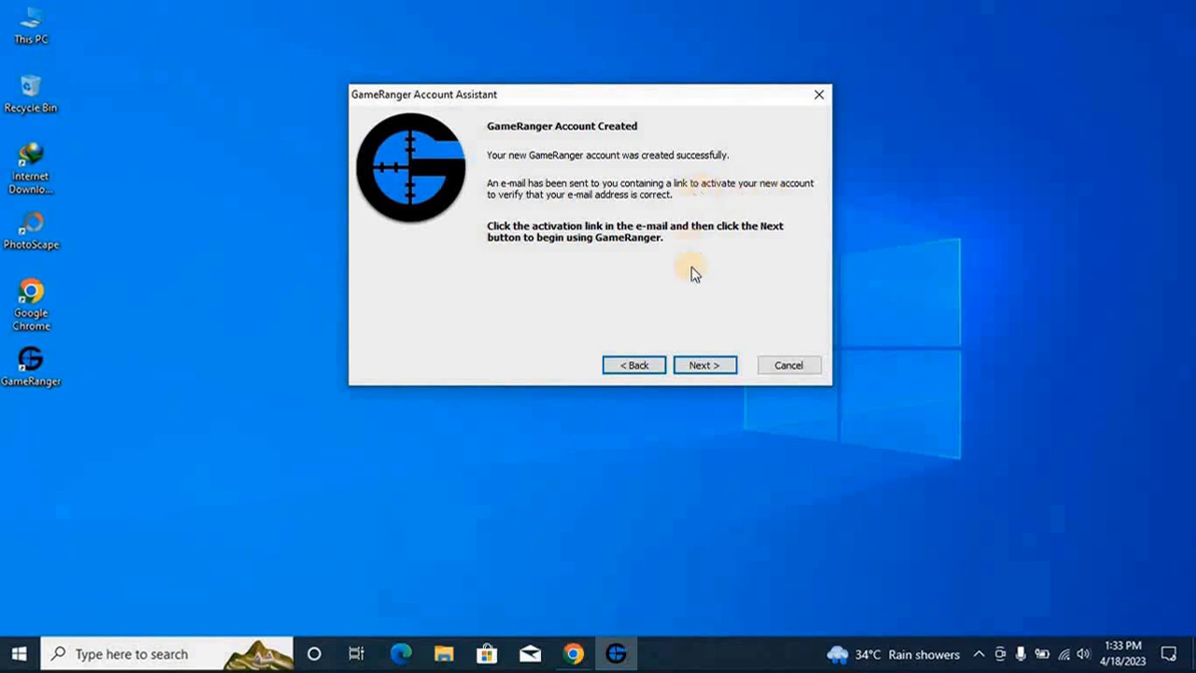
pyautogui.click(575, 645)
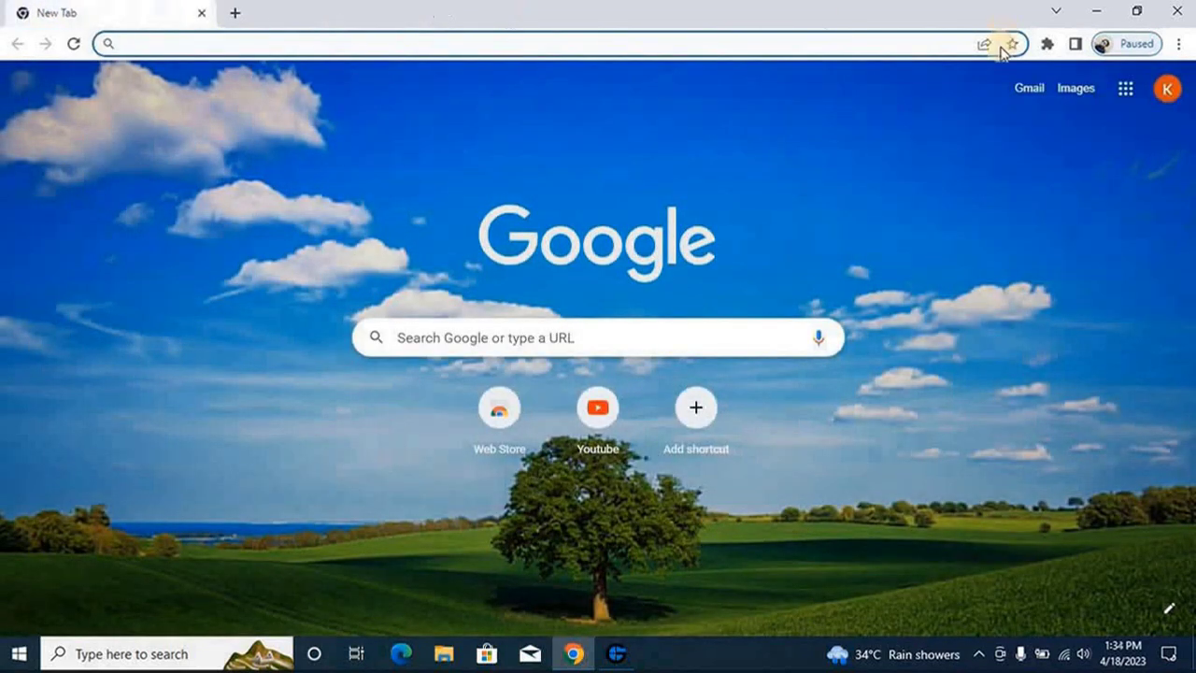
# Close the GameRanger download tab and open the Gmail inbox from the Google apps grid.
pyautogui.click(1160, 88)
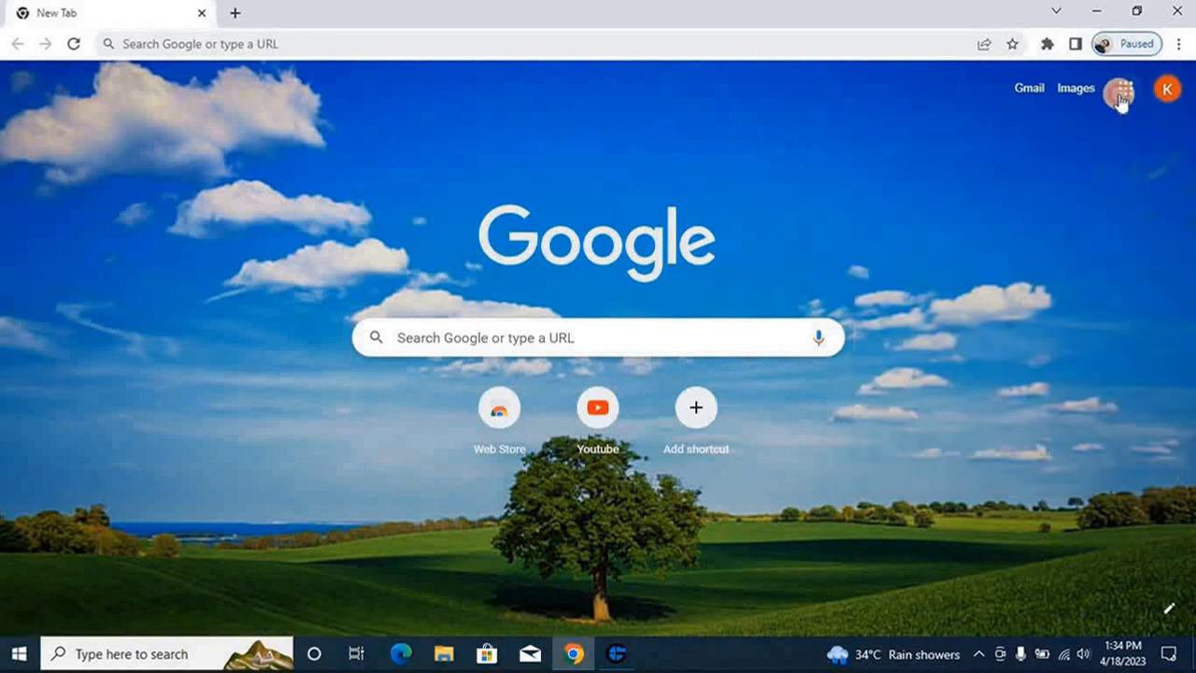
pyautogui.click(1125, 87)
pyautogui.click(983, 348)
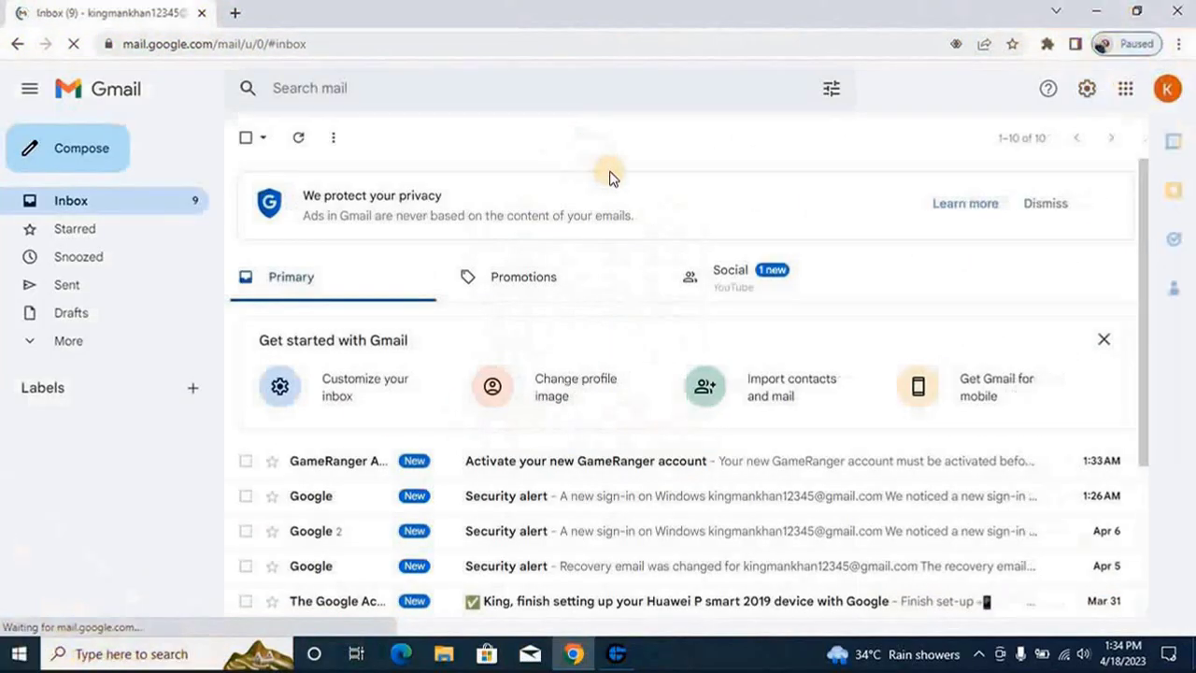
pyautogui.scroll(-2, 609, 177)
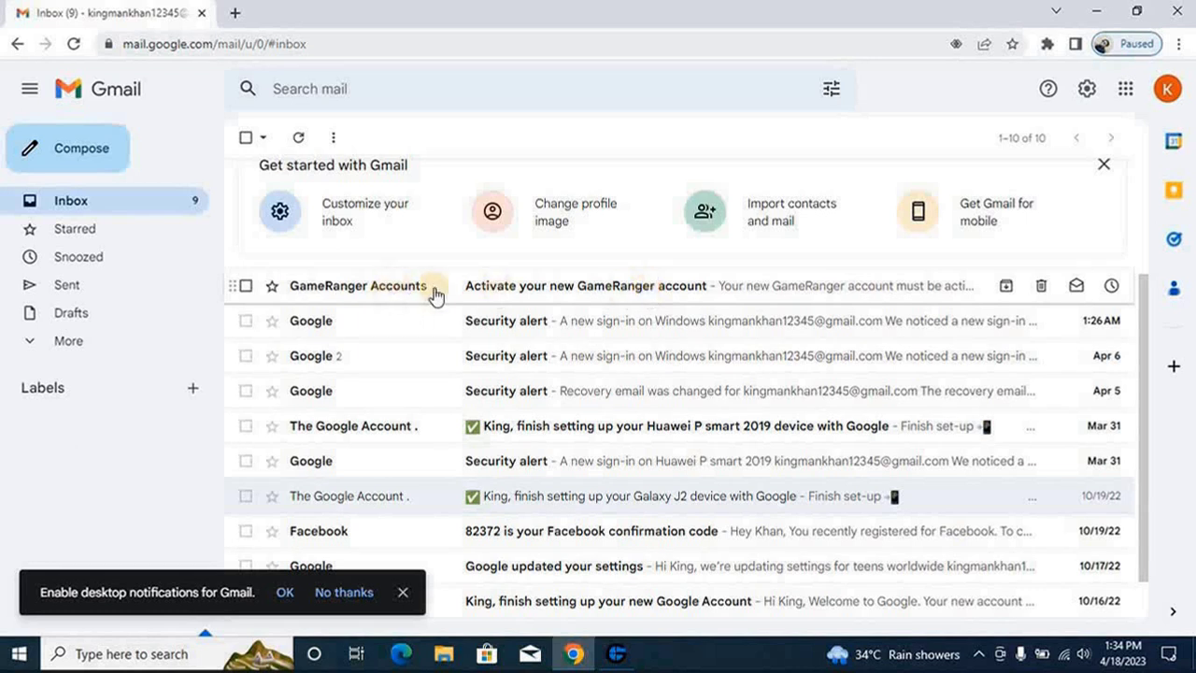
# Open the 'Activate your new GameRanger account' e-mail and follow its activation link.
pyautogui.click(645, 290)
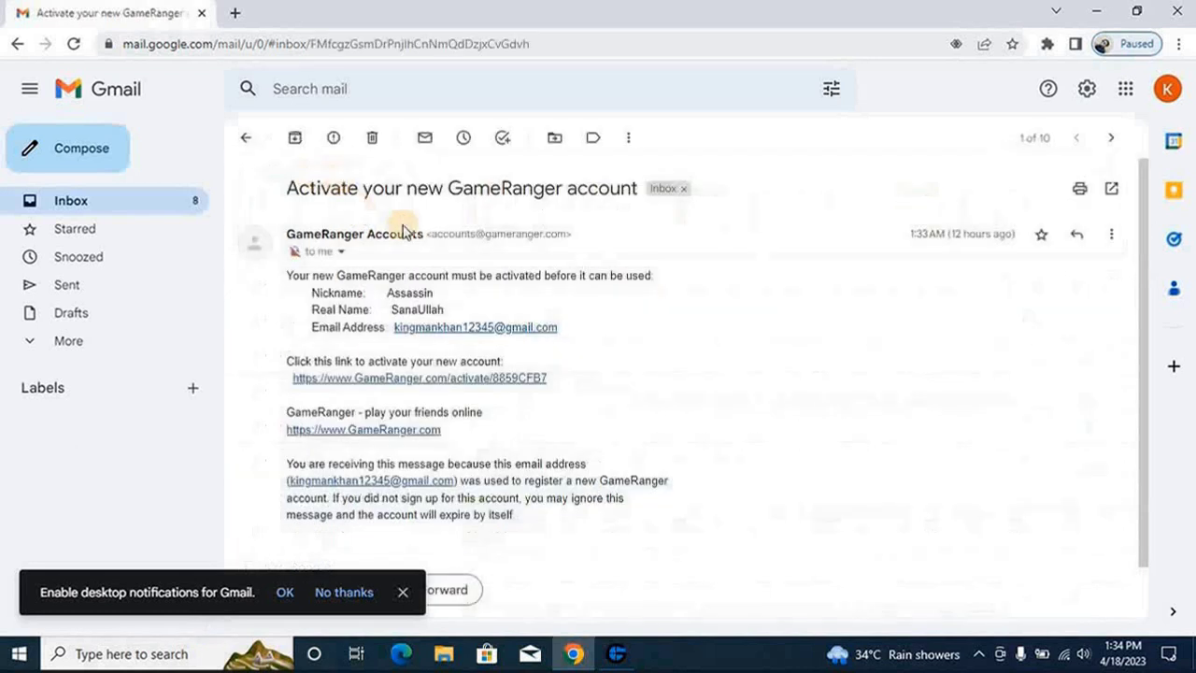
pyautogui.scroll(-1, 362, 327)
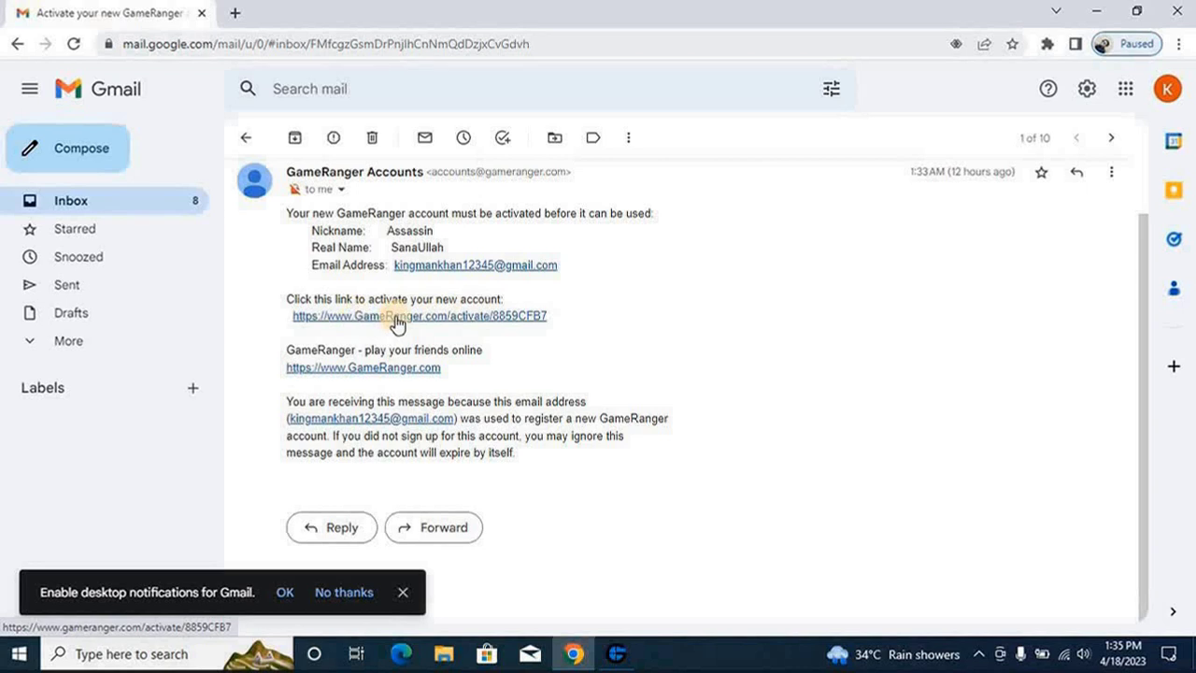
pyautogui.click(396, 321)
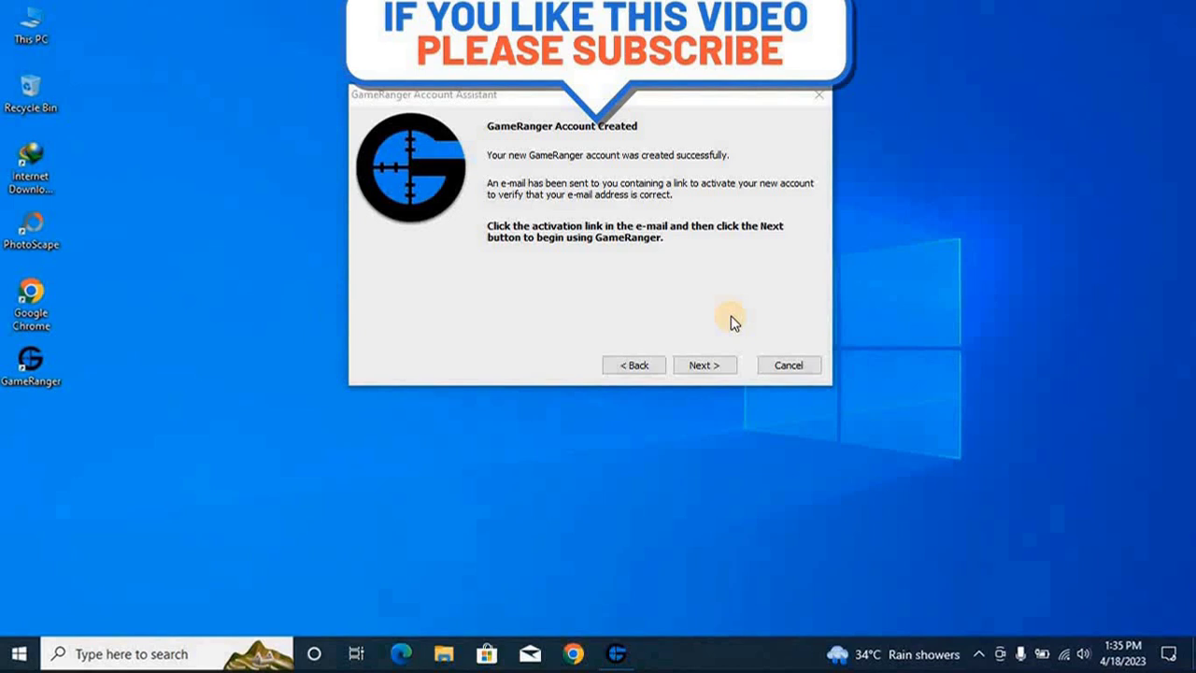
# Continue into GameRanger, maximize the main window, close Friends, and scroll down the games list.
pyautogui.click(702, 370)
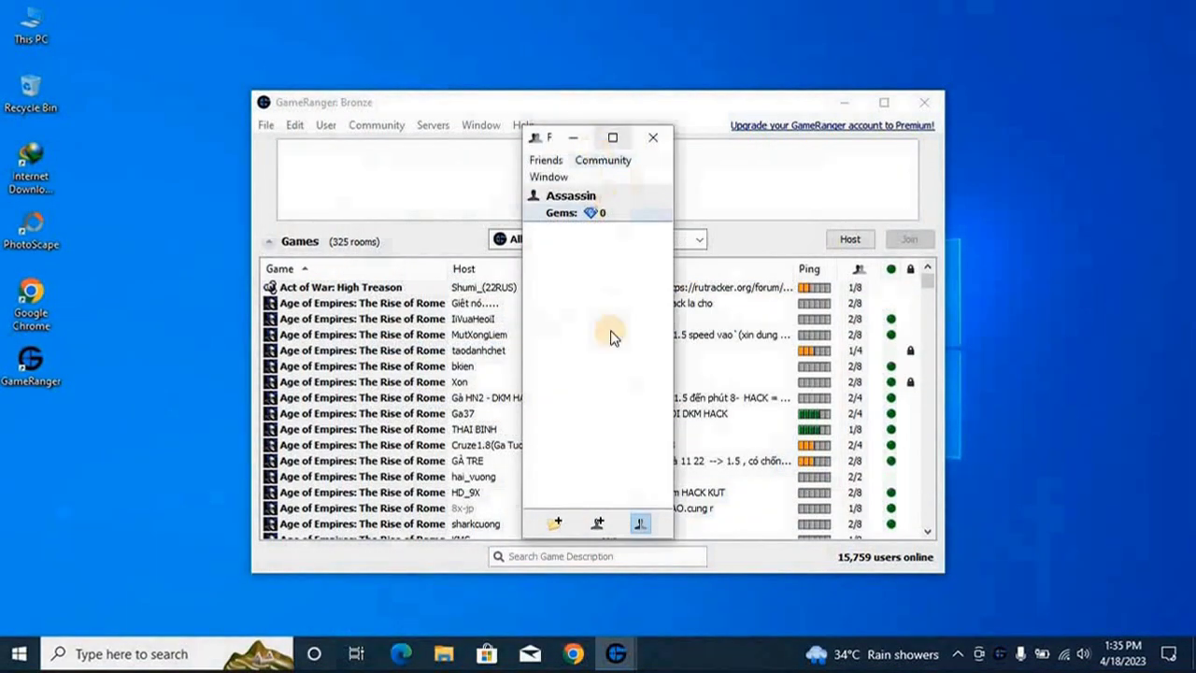
pyautogui.click(884, 102)
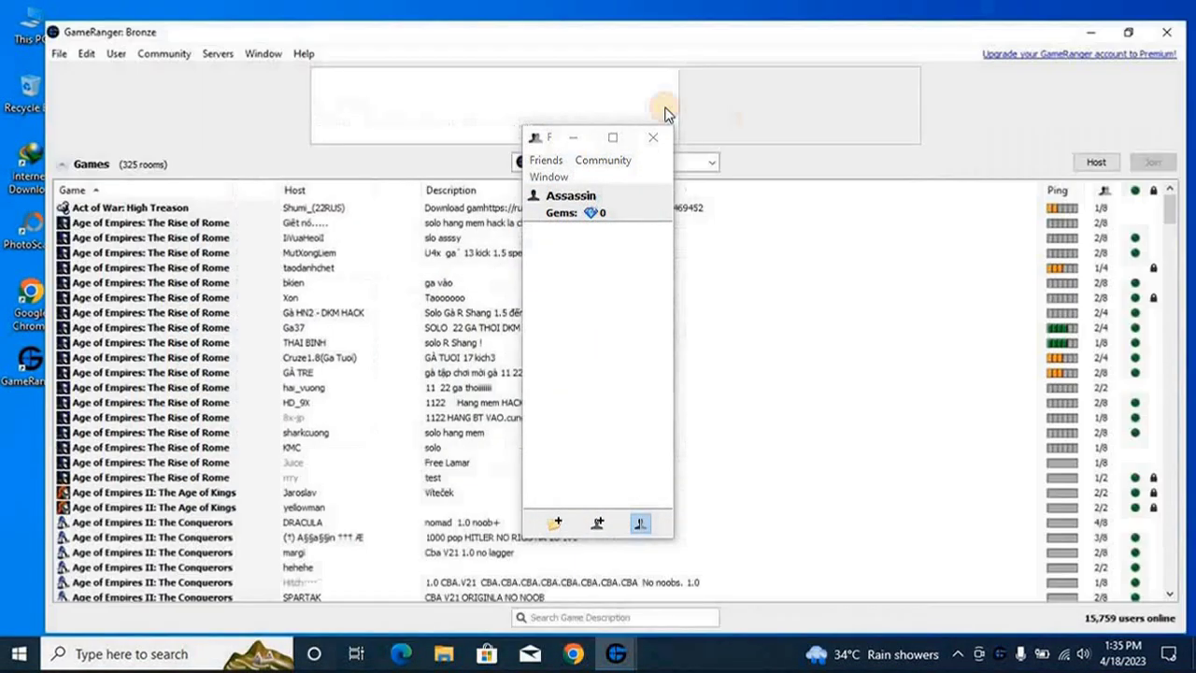
pyautogui.click(653, 137)
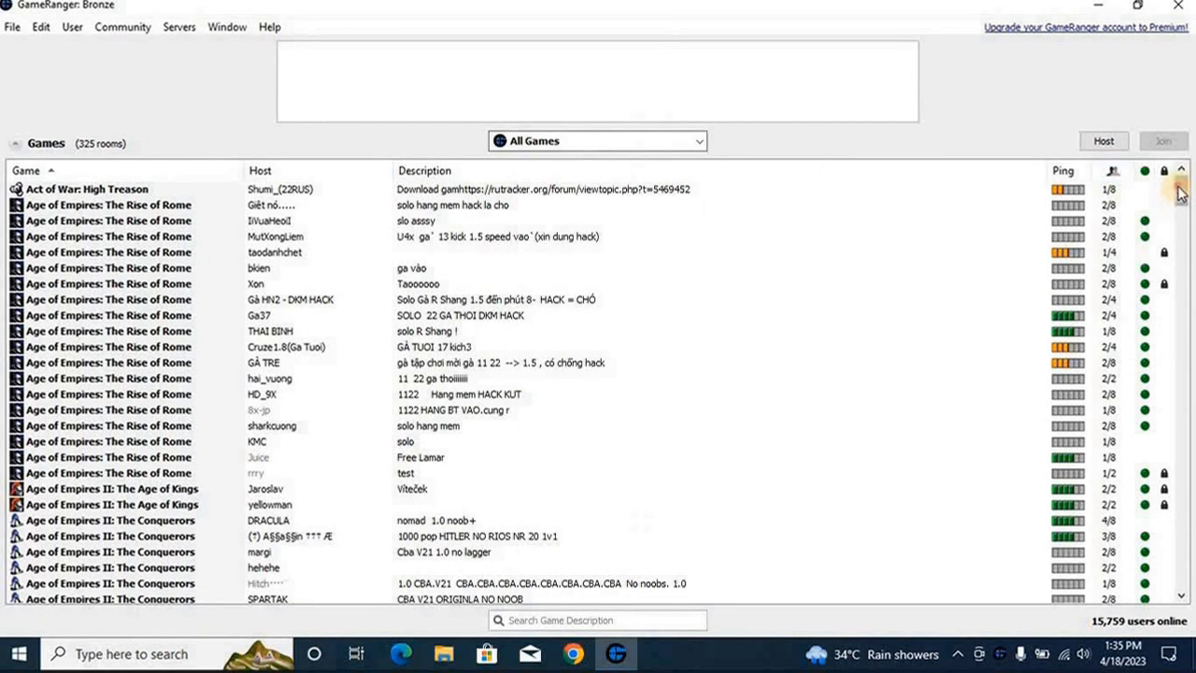
pyautogui.moveTo(1179, 193); pyautogui.dragTo(1178, 390)
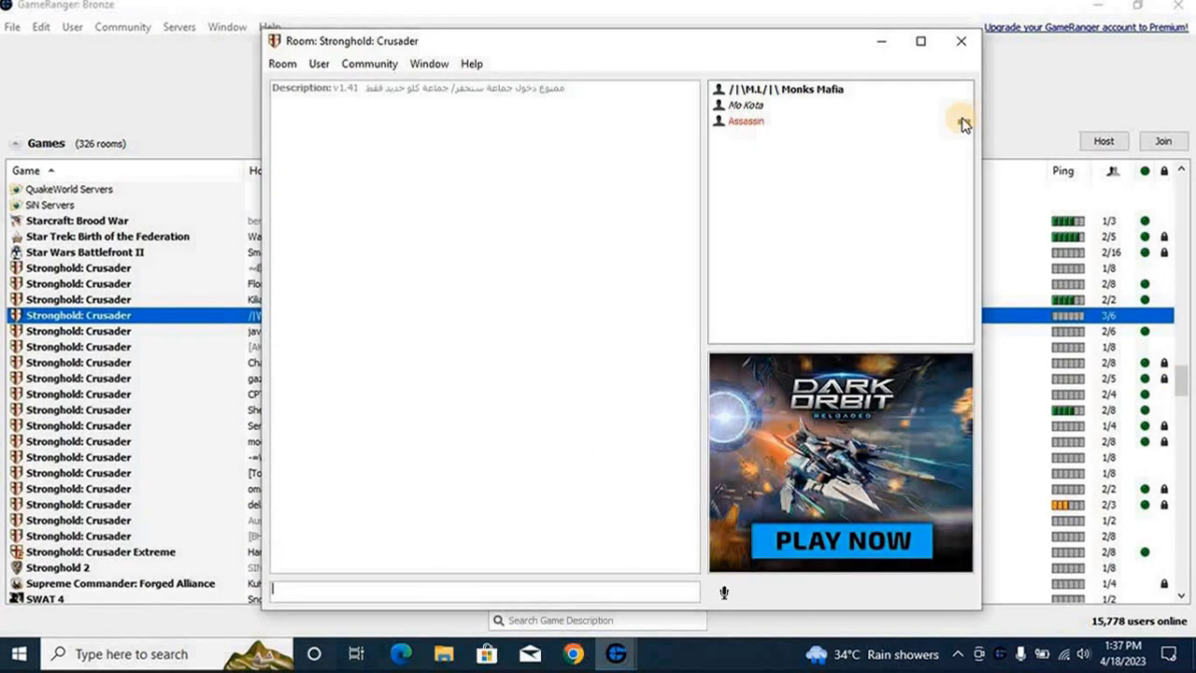